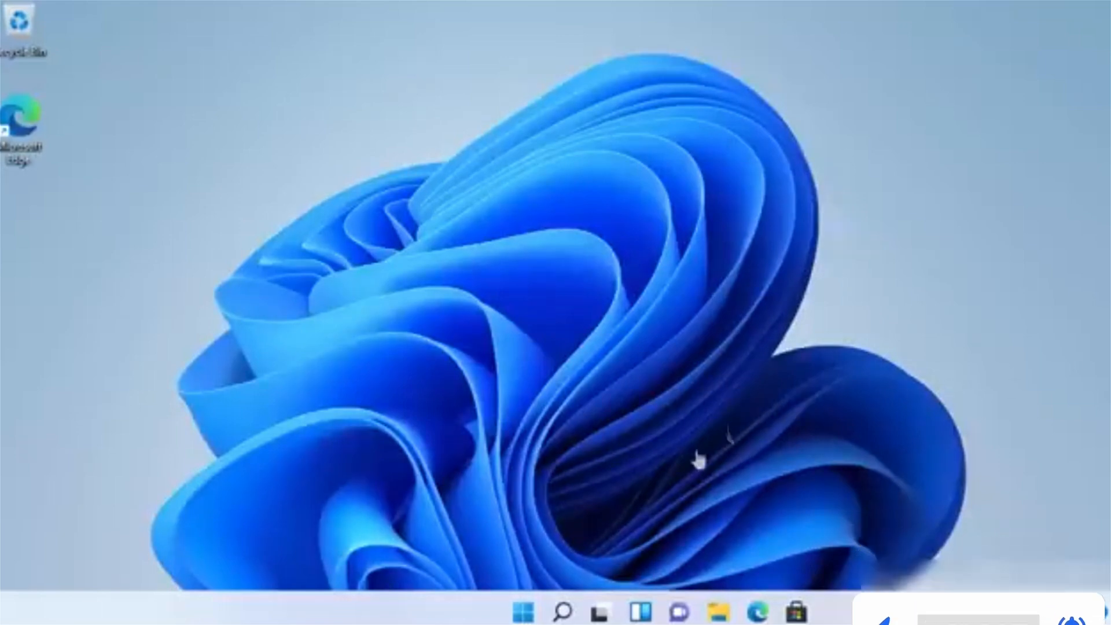
# Step: Search Windows for "partition" and open "Create and format hard disk partitions"
pyautogui.click(566, 613)
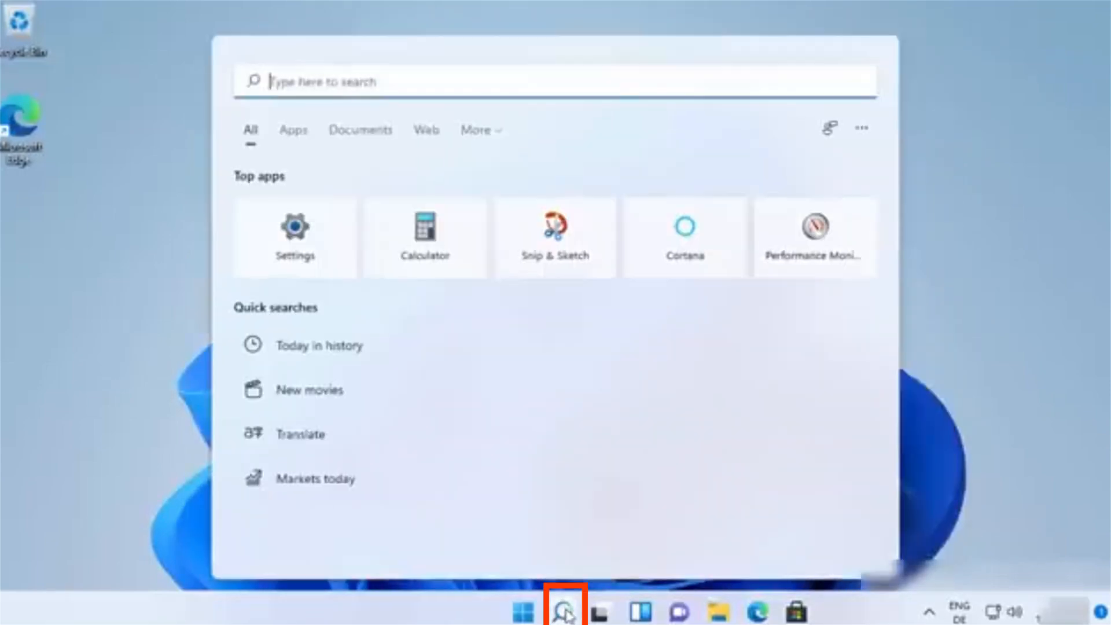
pyautogui.write('pa')
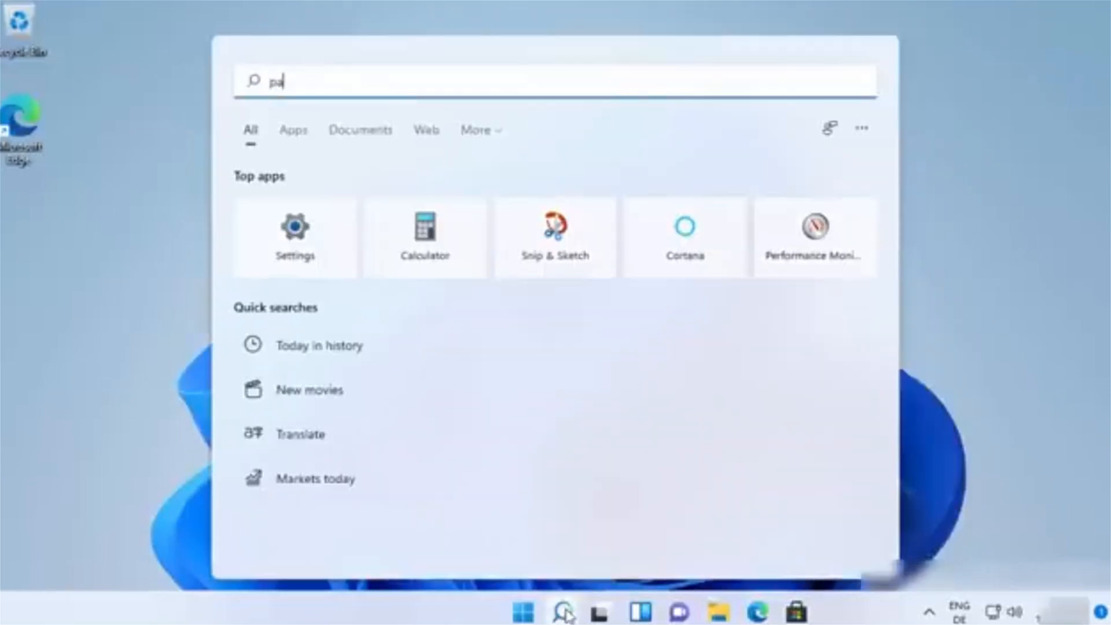
pyautogui.write('rtition')
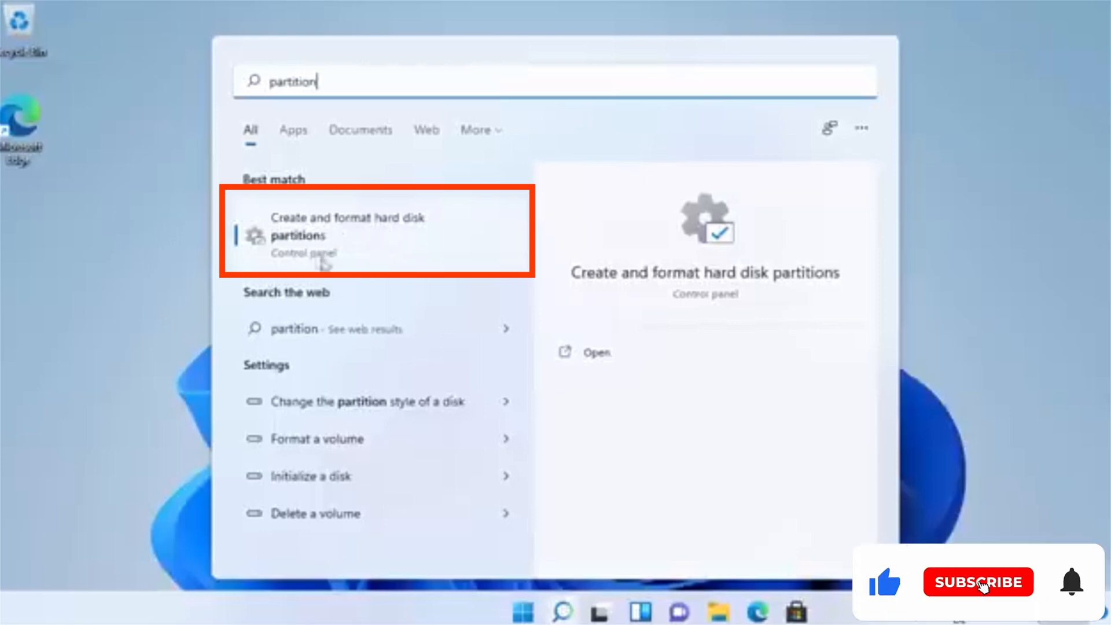
pyautogui.click(327, 248)
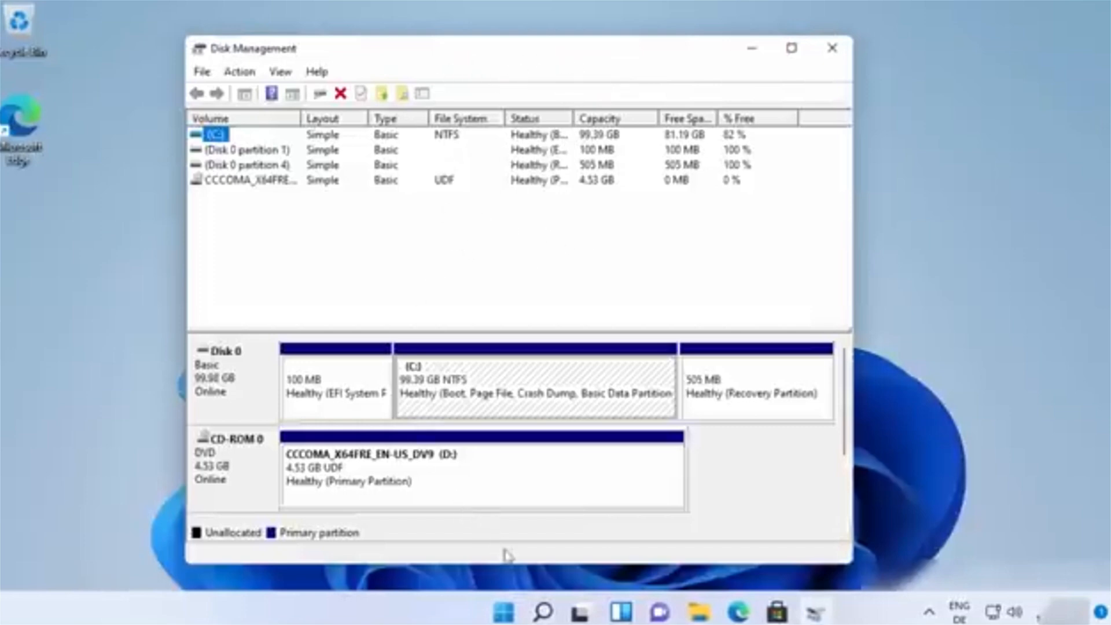
pyautogui.click(543, 612)
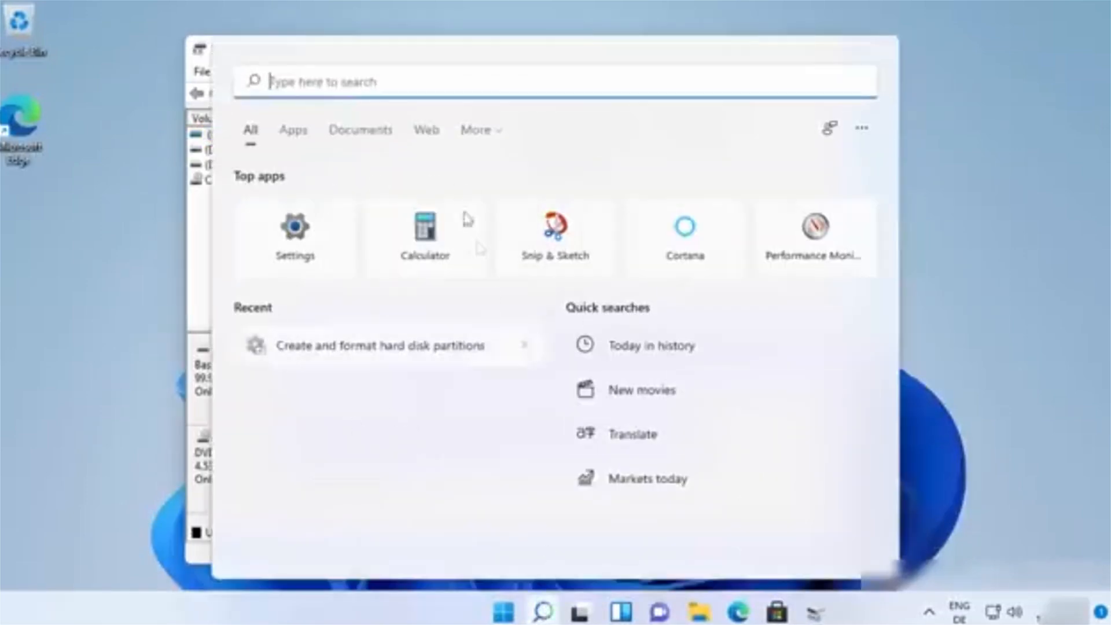
pyautogui.click(1001, 411)
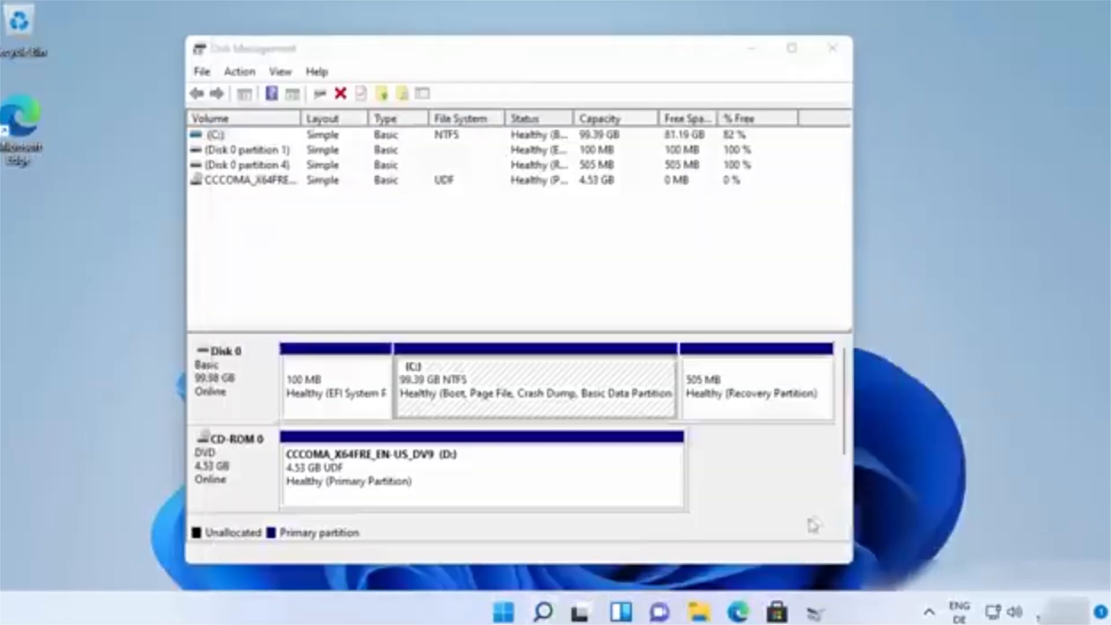
# Step: Open Computer Management for This PC from File Explorer and show Disk Management under Storage
pyautogui.click(700, 613)
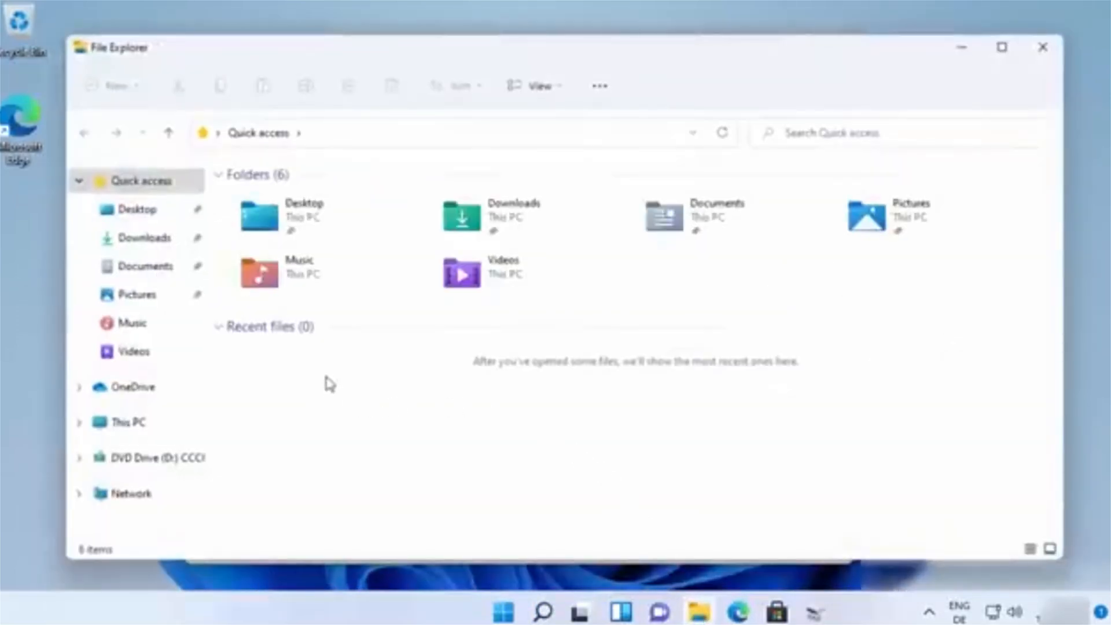
pyautogui.click(79, 181)
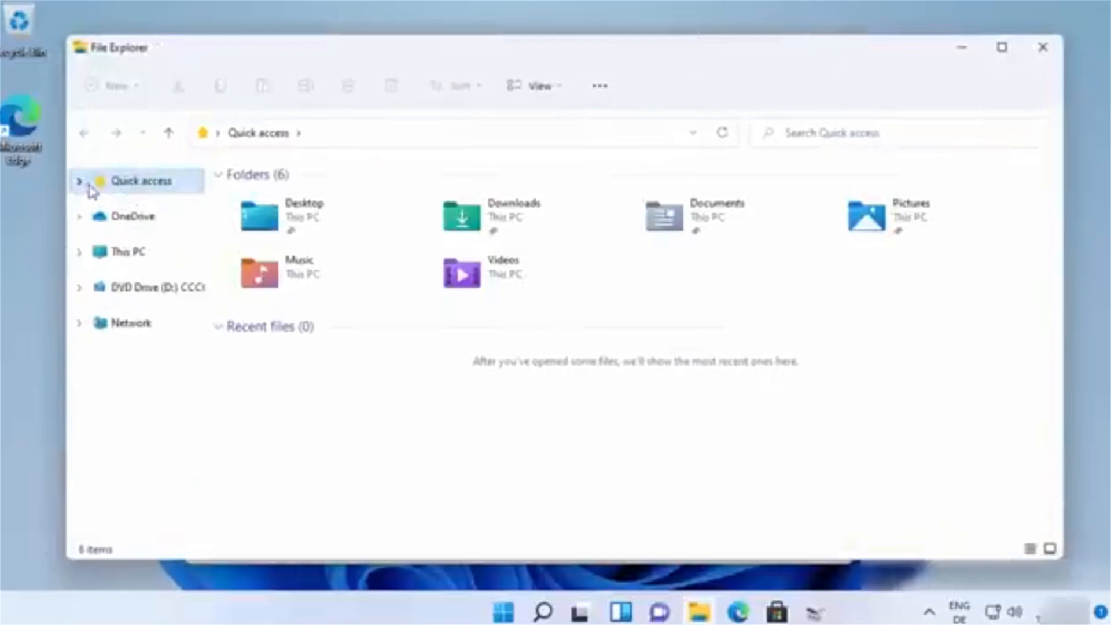
pyautogui.rightClick(145, 265)
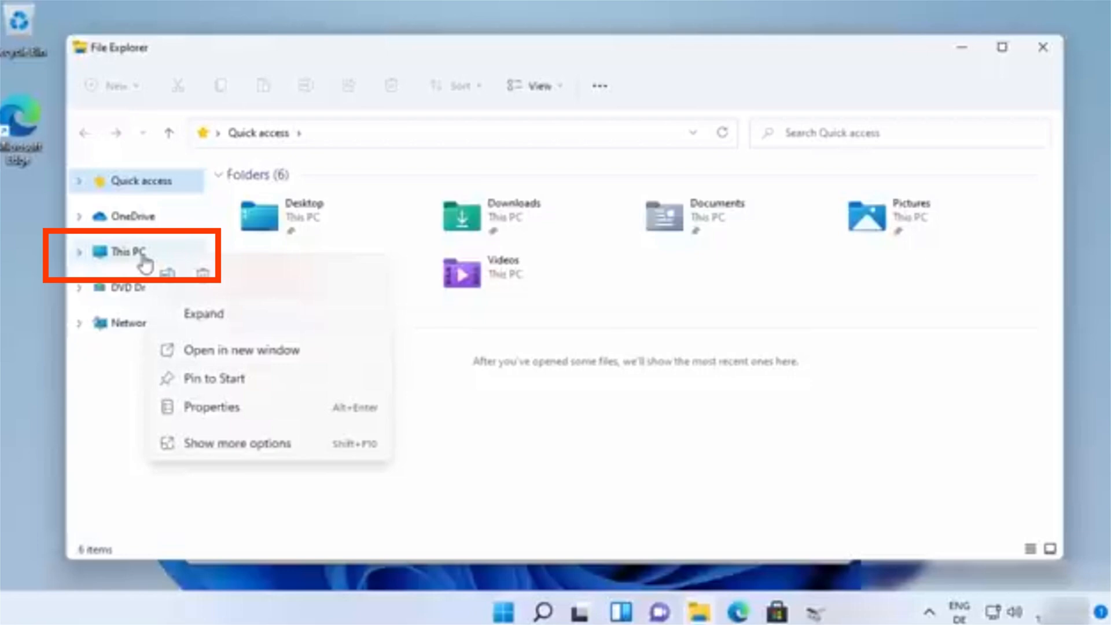
pyautogui.click(226, 446)
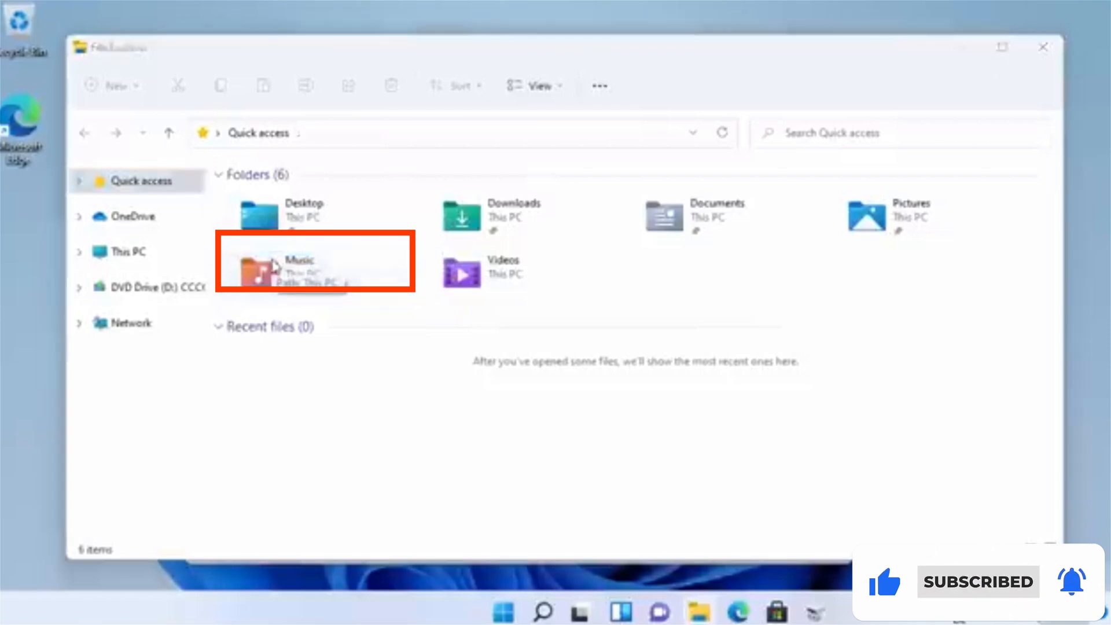
pyautogui.moveTo(375, 14); pyautogui.dragTo(505, 19)
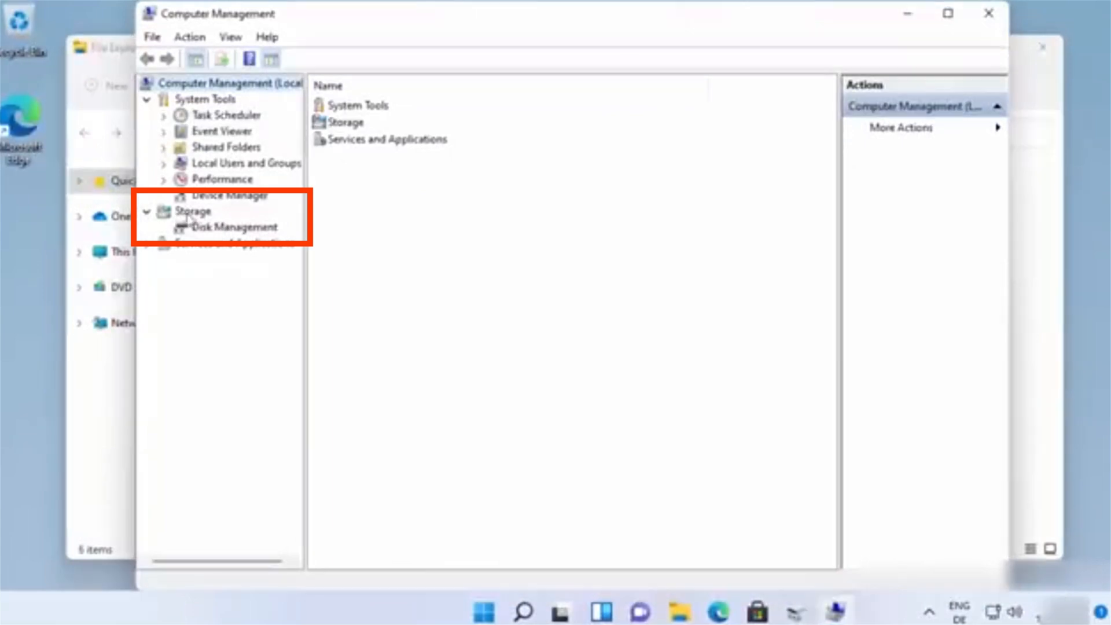
pyautogui.click(224, 233)
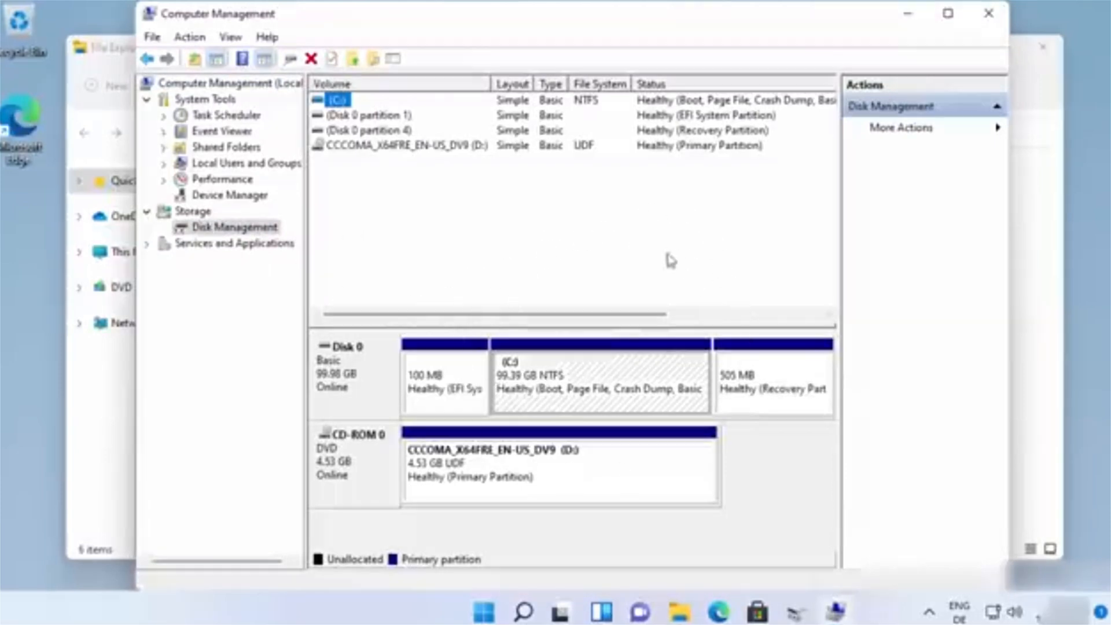
# Step: Close Computer Management, put File Explorer away and maximize the standalone Disk Management window
pyautogui.click(988, 13)
pyautogui.click(962, 51)
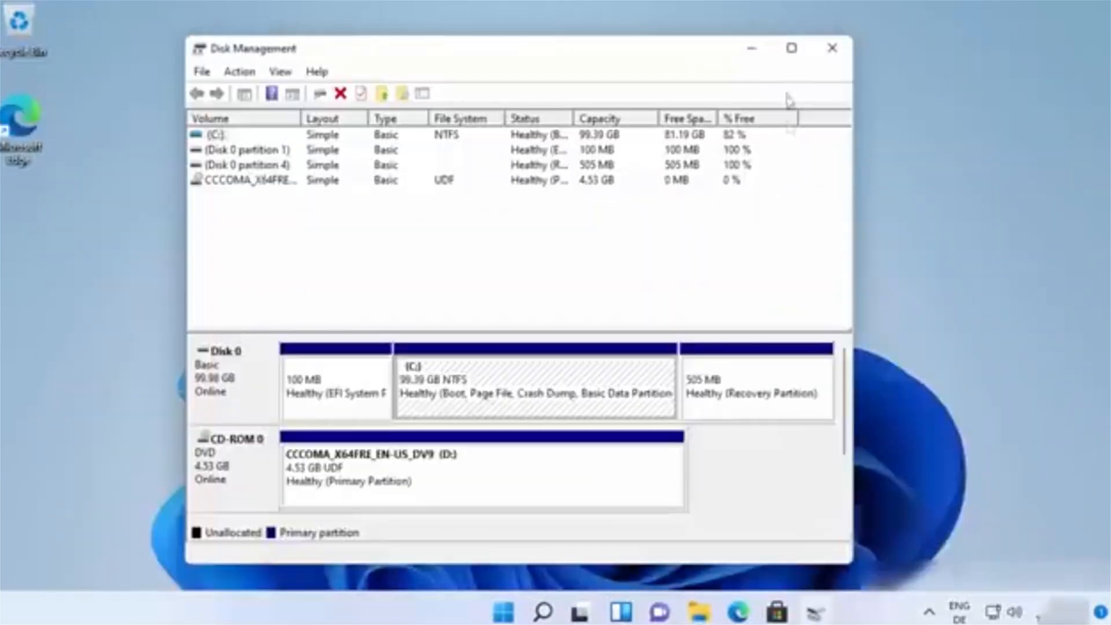
pyautogui.click(792, 51)
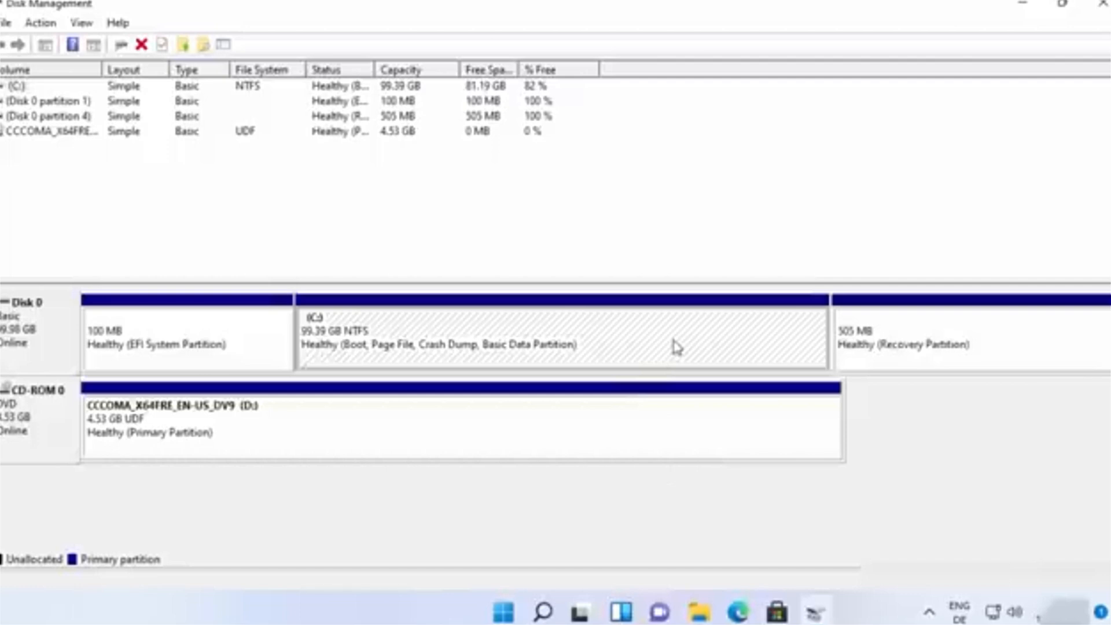
# Step: Check the drives and the free space on Local Disk (C:) under This PC in File Explorer, and return to Disk Management
pyautogui.click(699, 611)
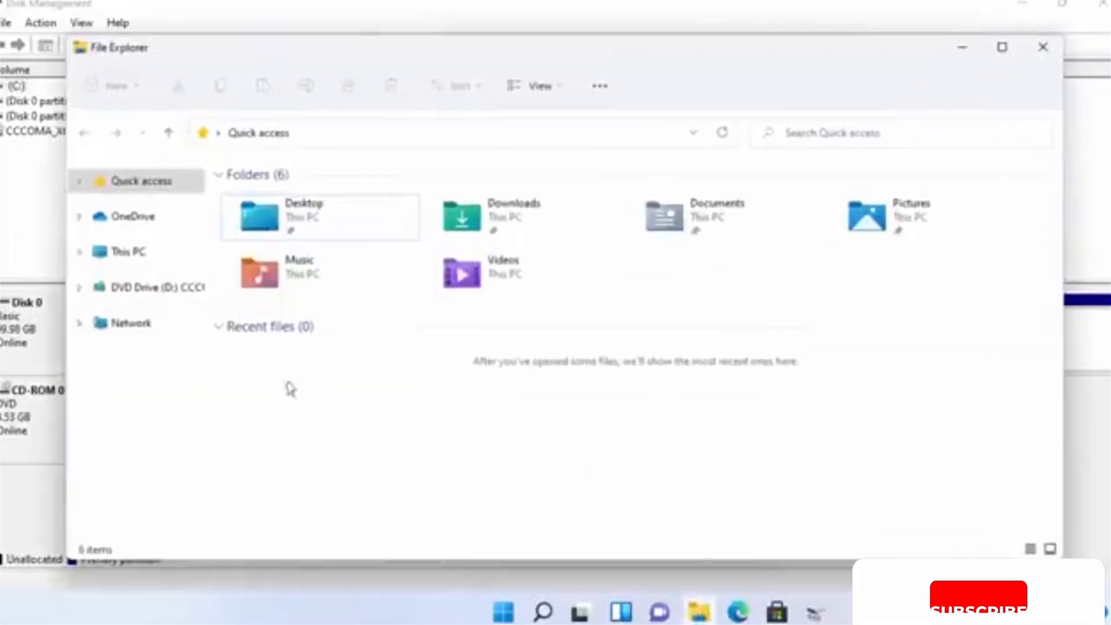
pyautogui.click(141, 256)
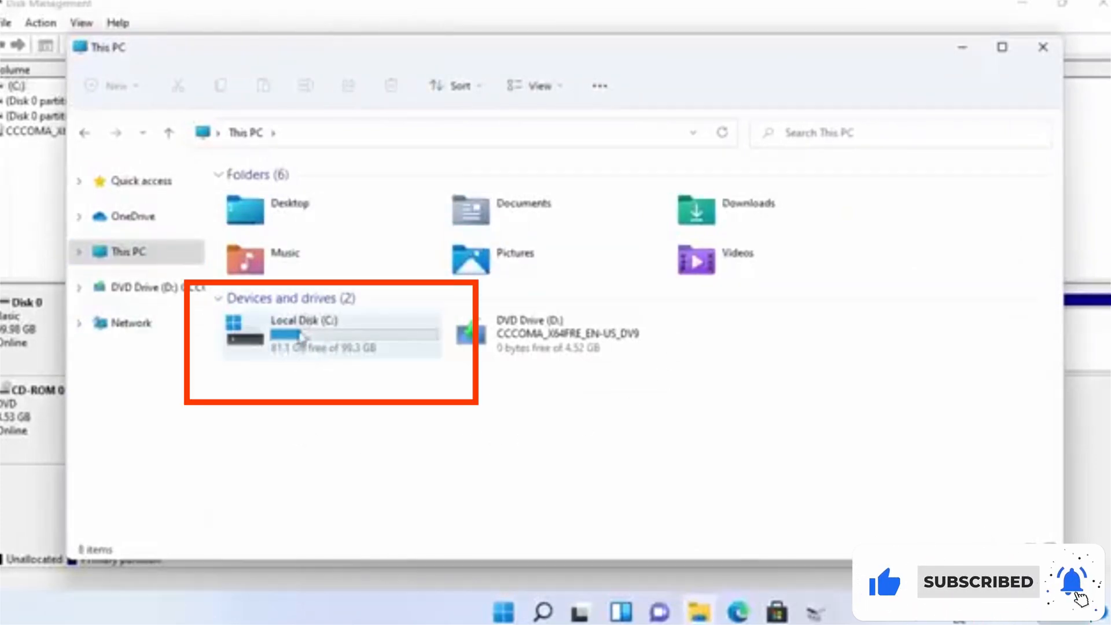
pyautogui.moveTo(285, 330)
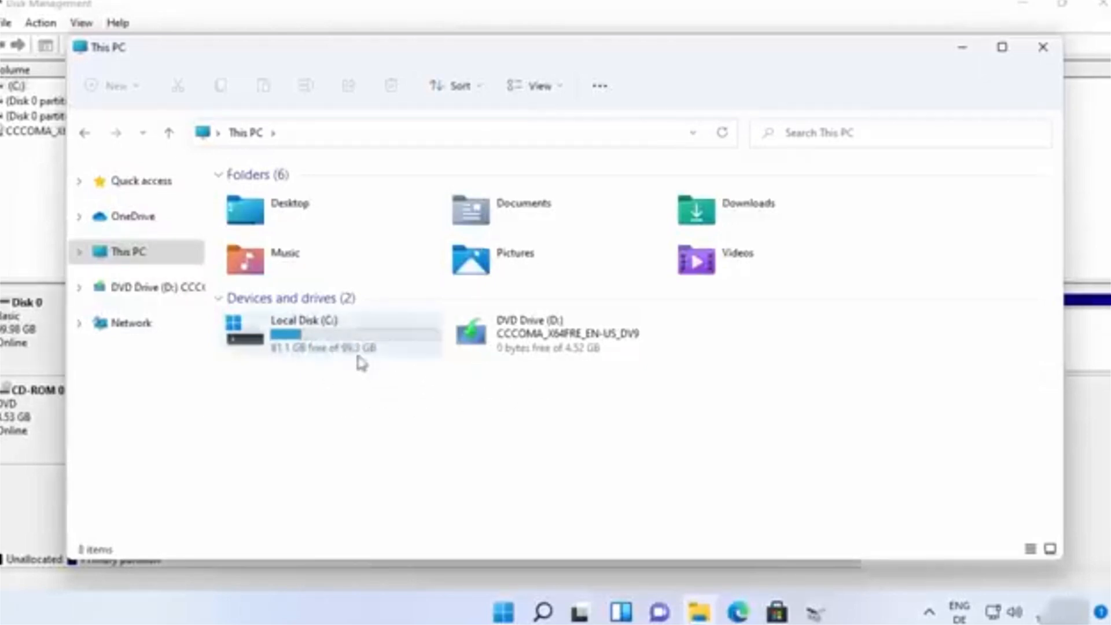
pyautogui.click(387, 581)
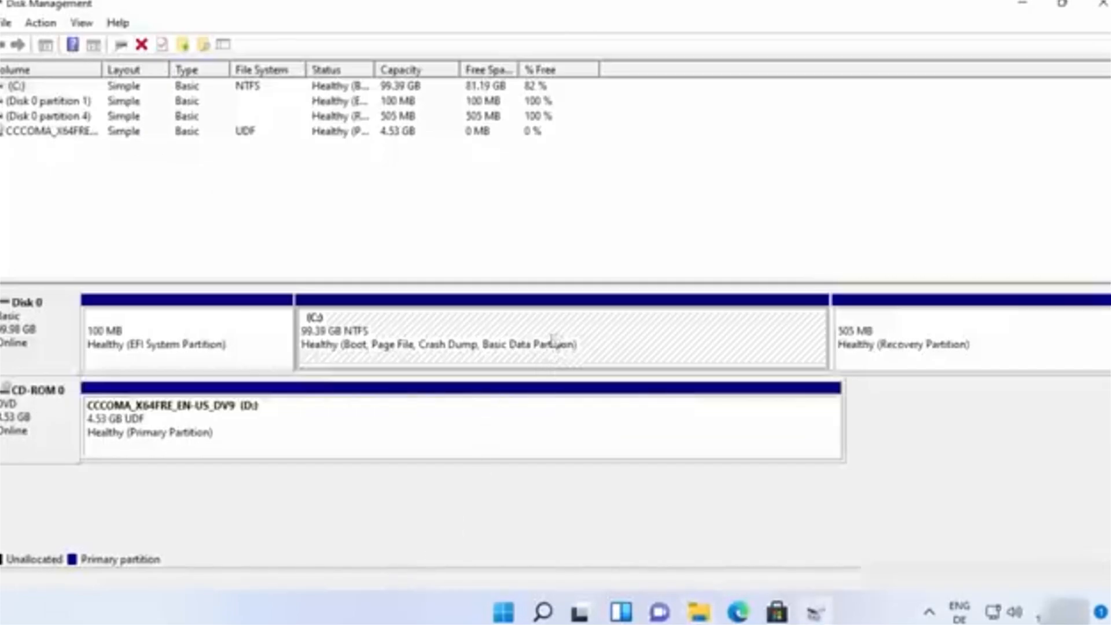
# Step: Shrink the C: volume on Disk 0 by 10000 MB
pyautogui.rightClick(639, 339)
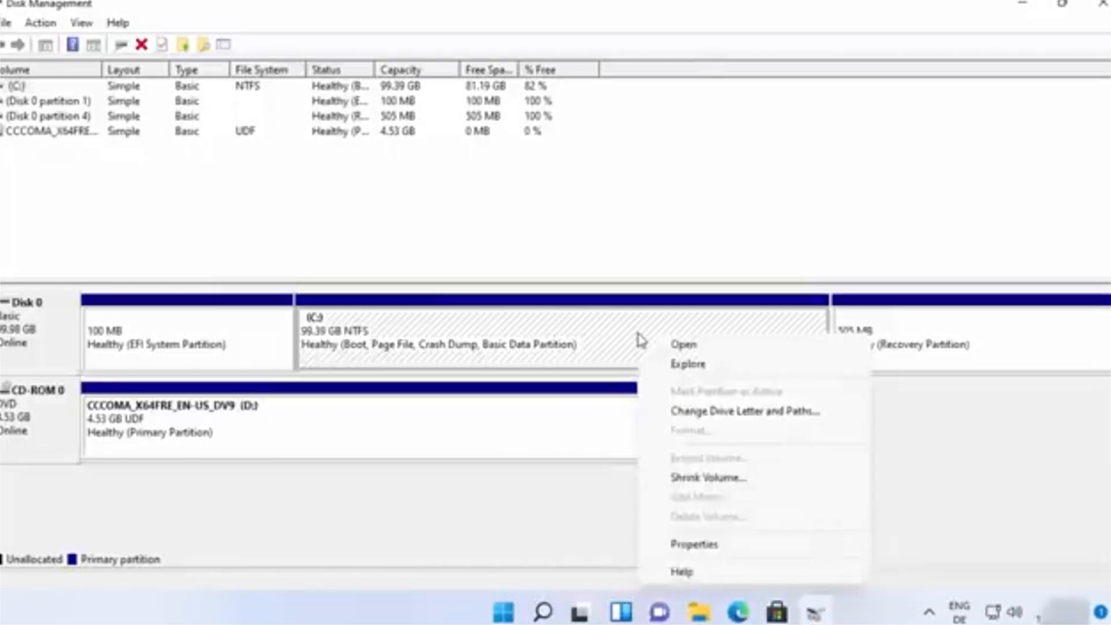
pyautogui.click(691, 479)
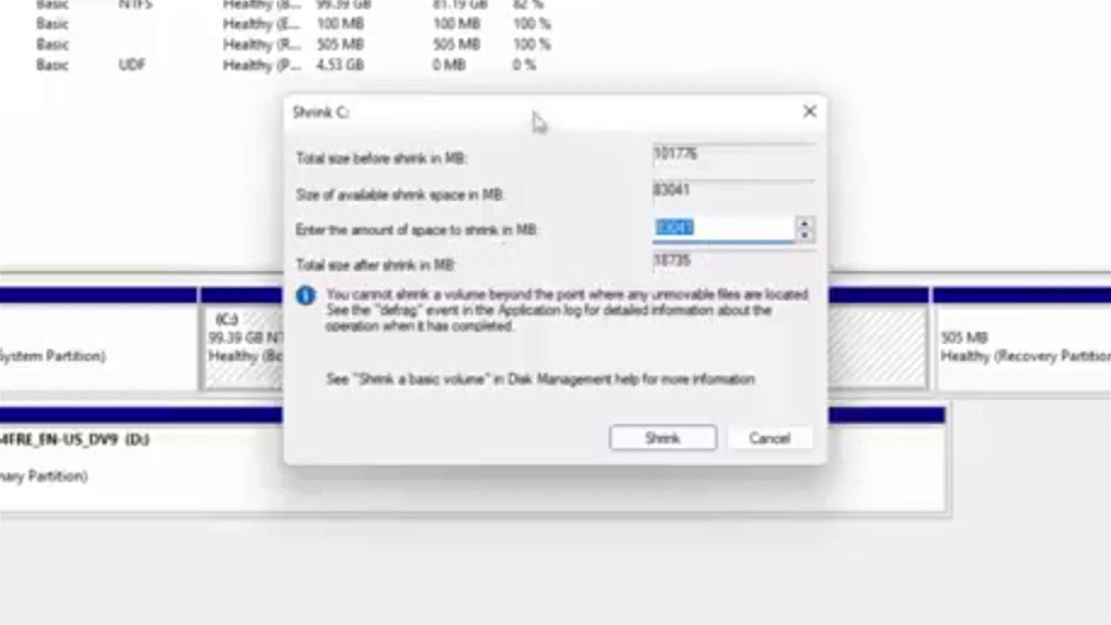
pyautogui.moveTo(498, 117); pyautogui.dragTo(634, 118)
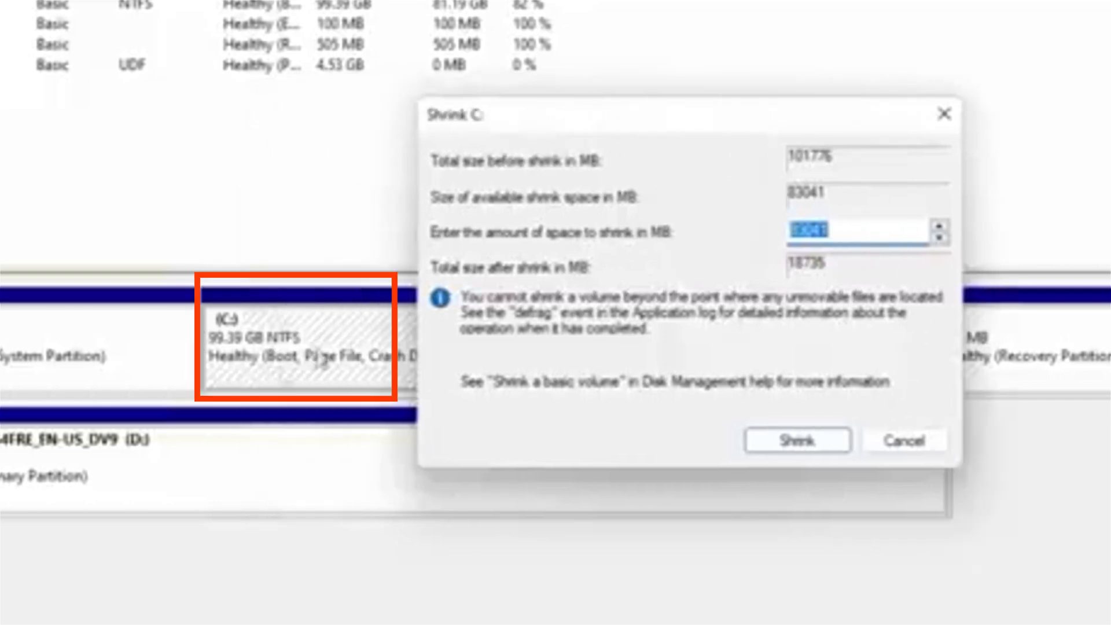
pyautogui.click(845, 228)
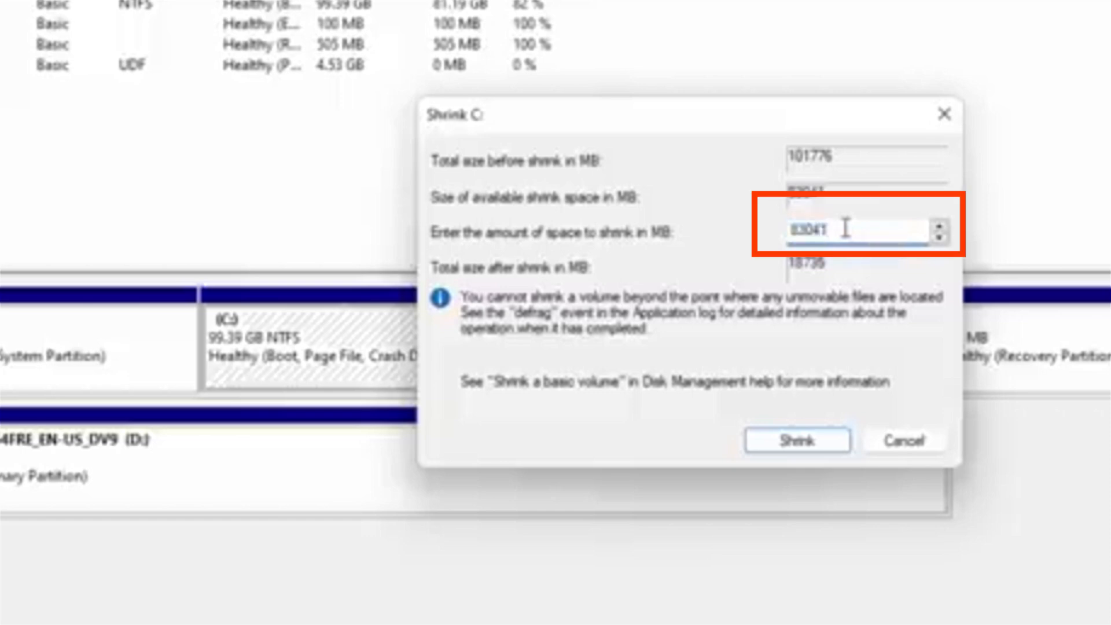
pyautogui.press('BackSpace')
pyautogui.press('BackSpace')
pyautogui.press('BackSpace')
pyautogui.press('BackSpace')
pyautogui.press('BackSpace')
pyautogui.write('10000')
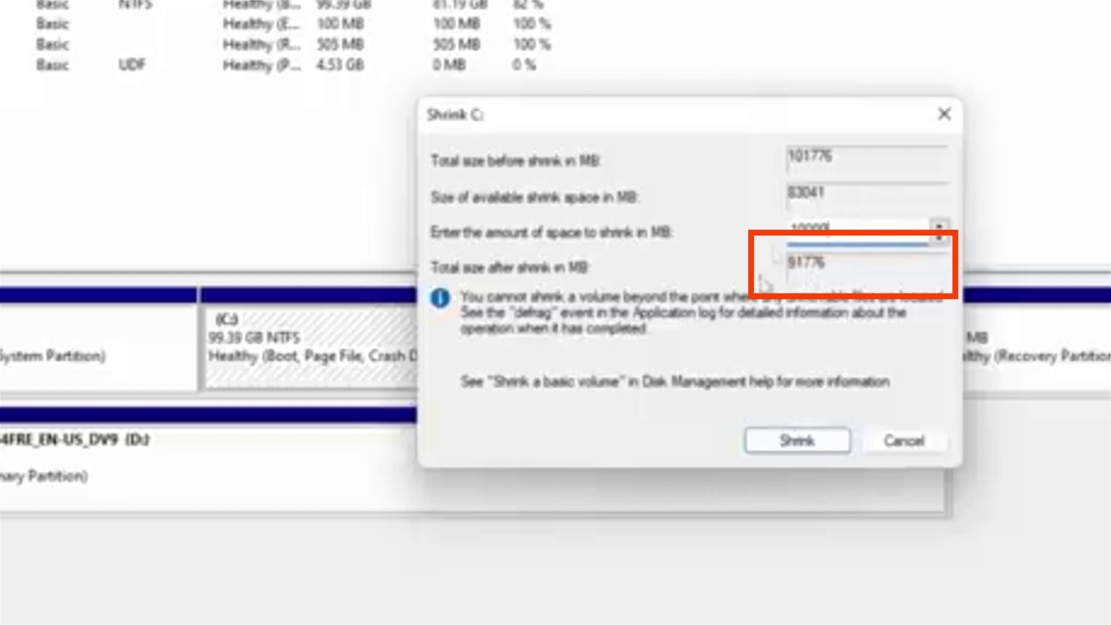
pyautogui.click(794, 443)
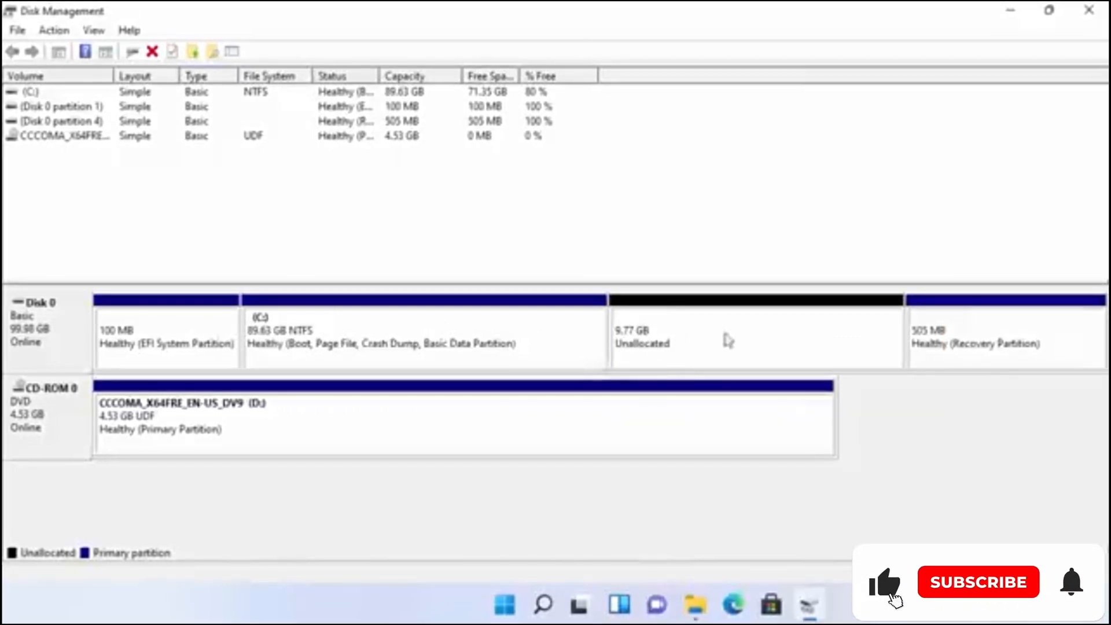
# Step: Start a new simple volume in the unallocated space on Disk 0 and accept the volume size of 9999 MB
pyautogui.click(692, 338)
pyautogui.click(734, 345)
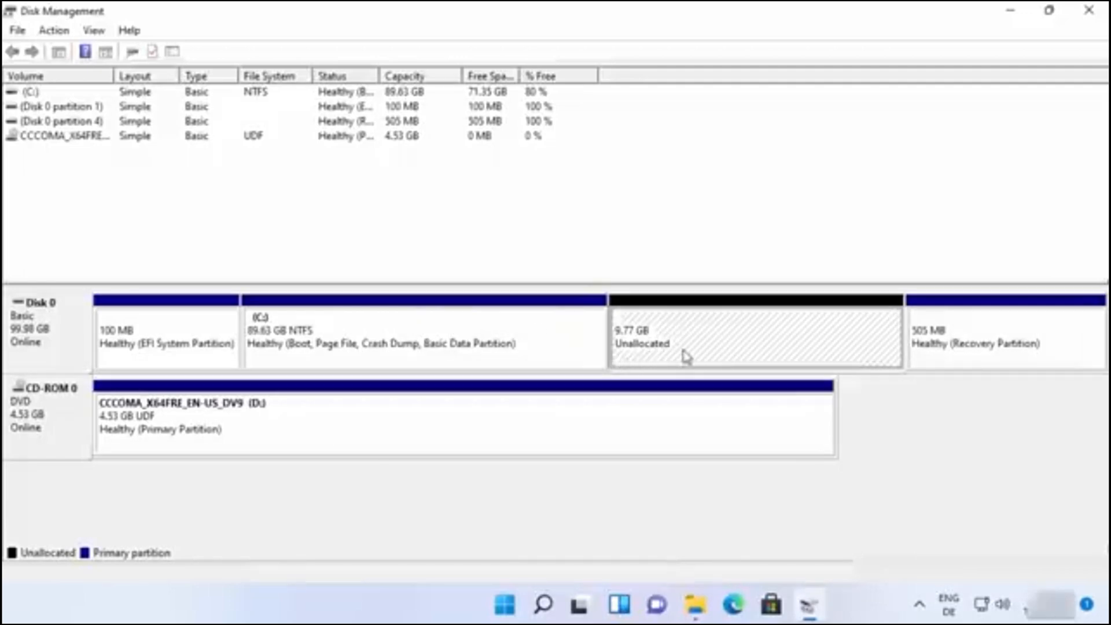
pyautogui.rightClick(732, 334)
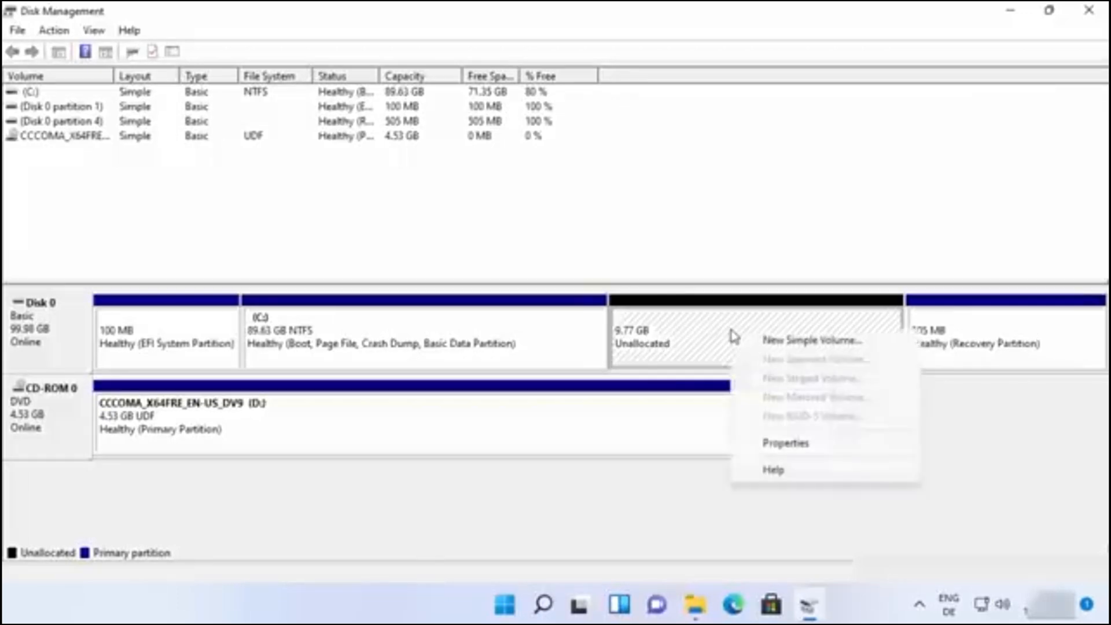
pyautogui.click(767, 342)
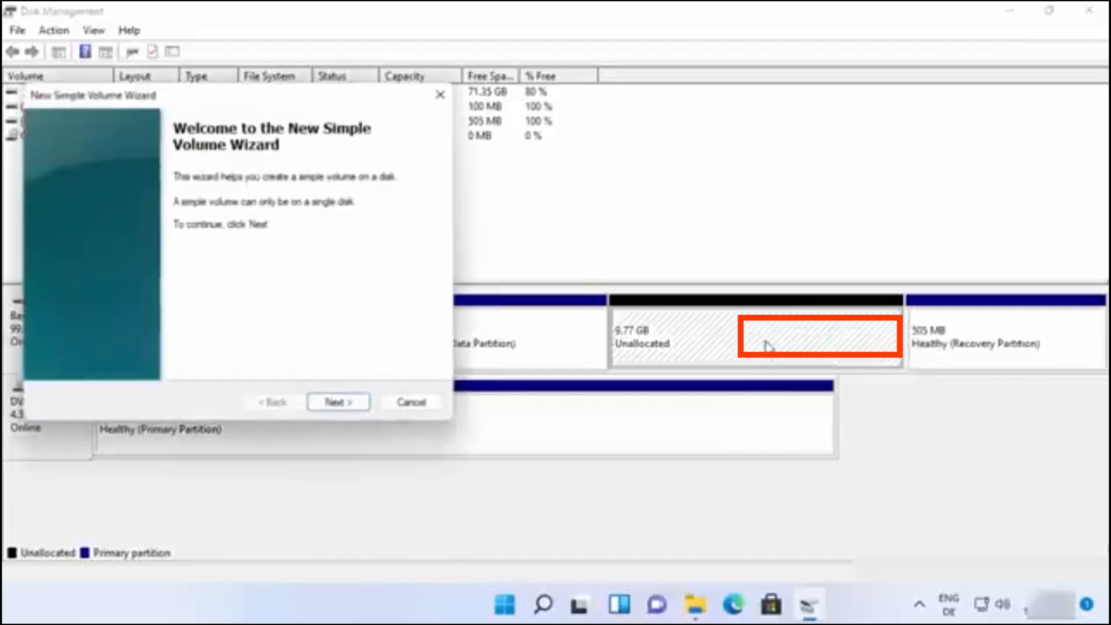
pyautogui.moveTo(299, 102); pyautogui.dragTo(634, 132)
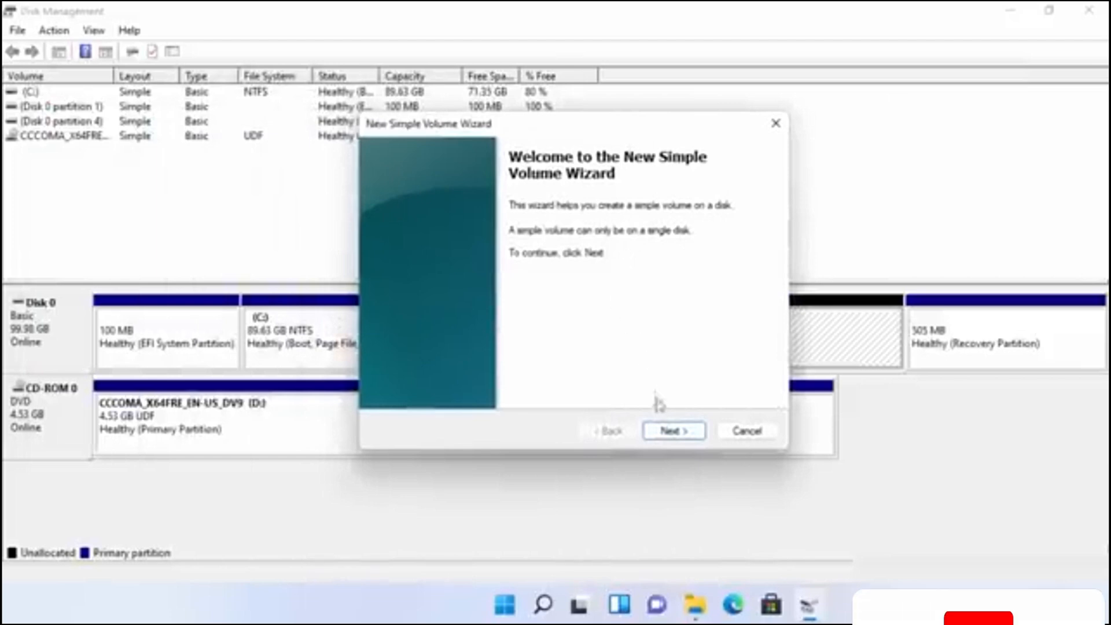
pyautogui.click(671, 431)
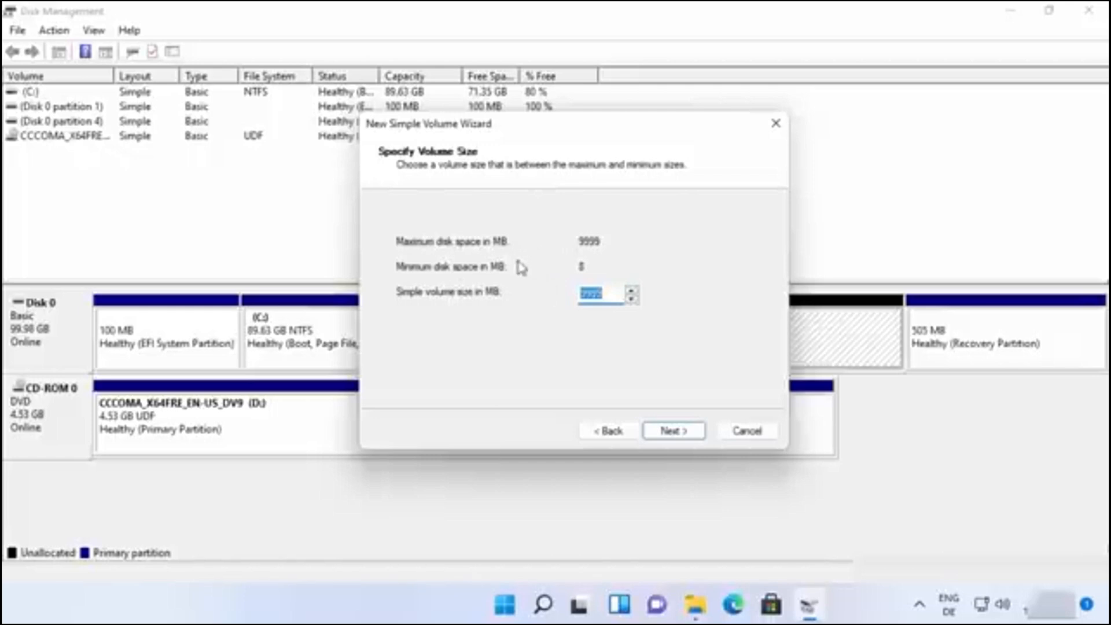
pyautogui.click(659, 435)
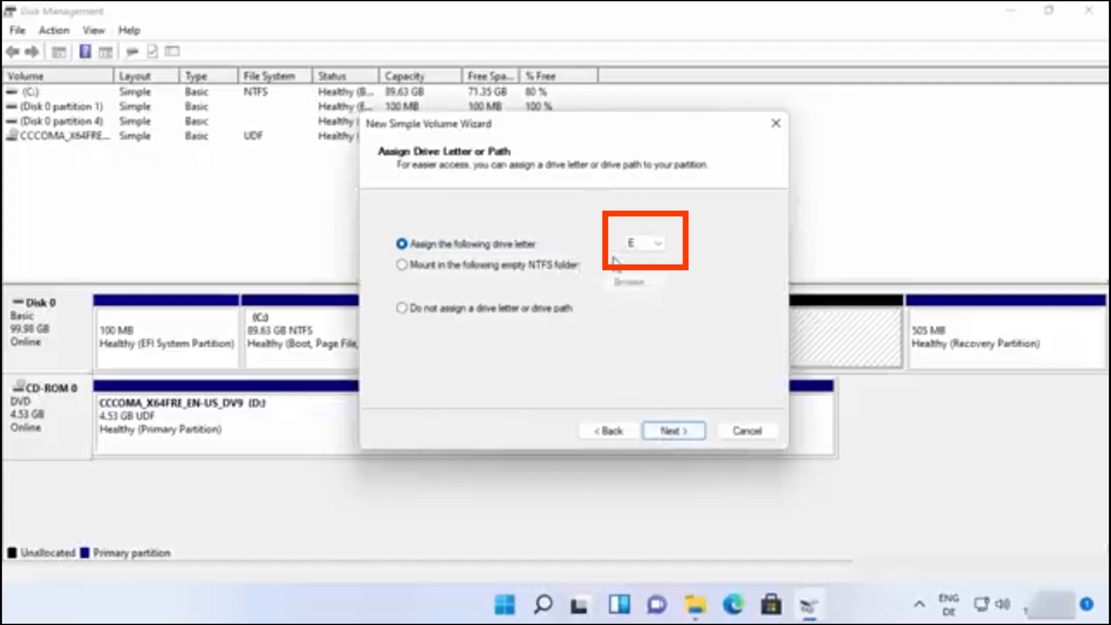
# Step: Check which drive letters are in use in File Explorer, and assign drive letter E to the new volume
pyautogui.click(695, 604)
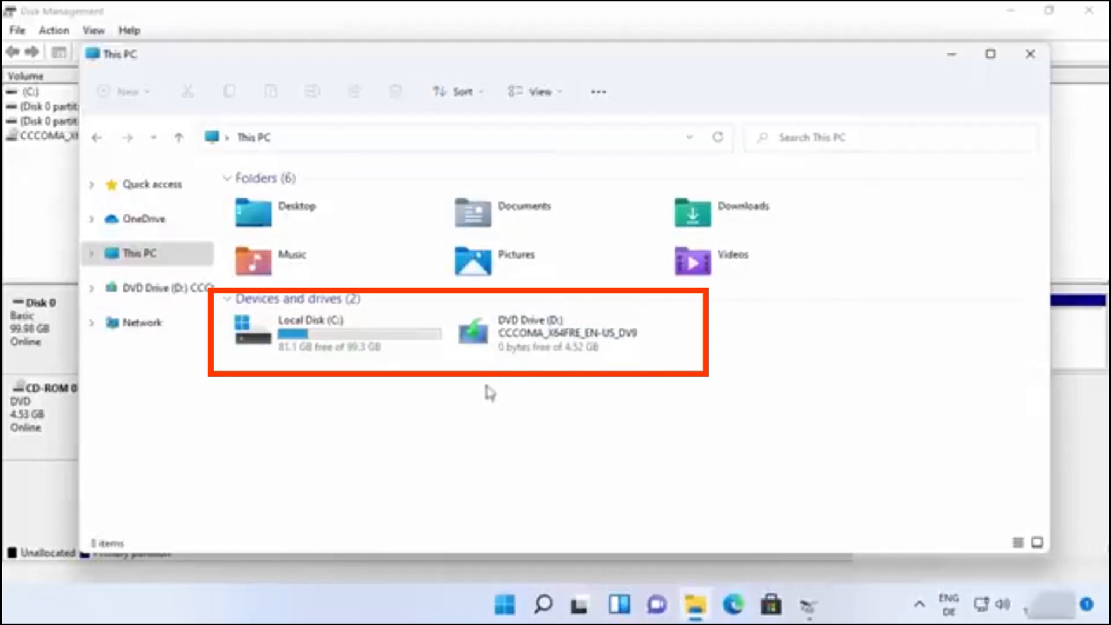
pyautogui.click(806, 606)
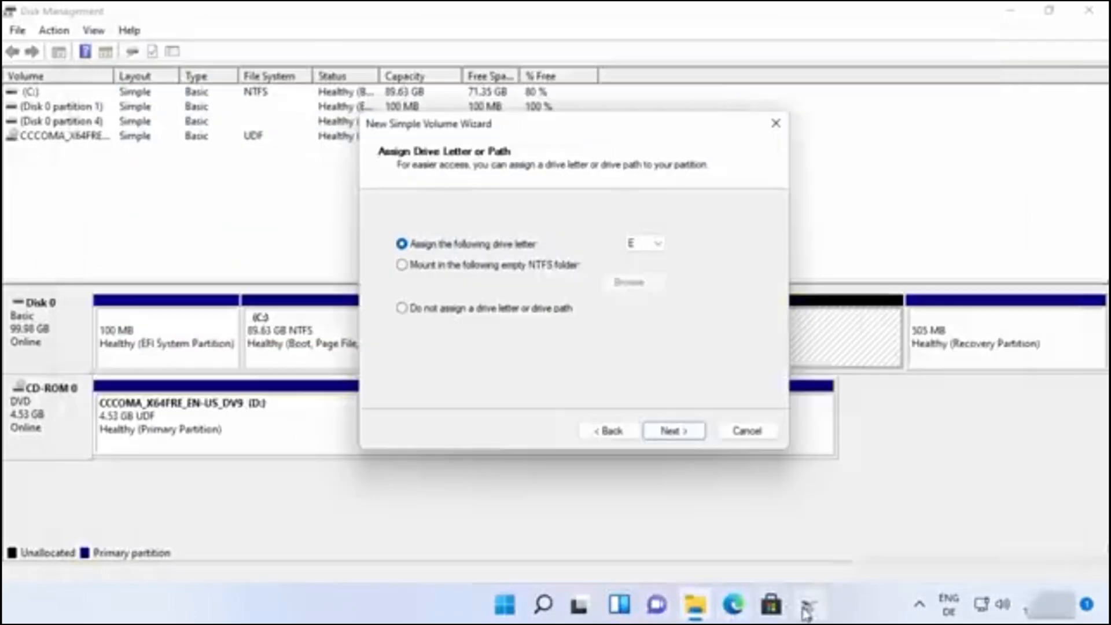
pyautogui.click(640, 253)
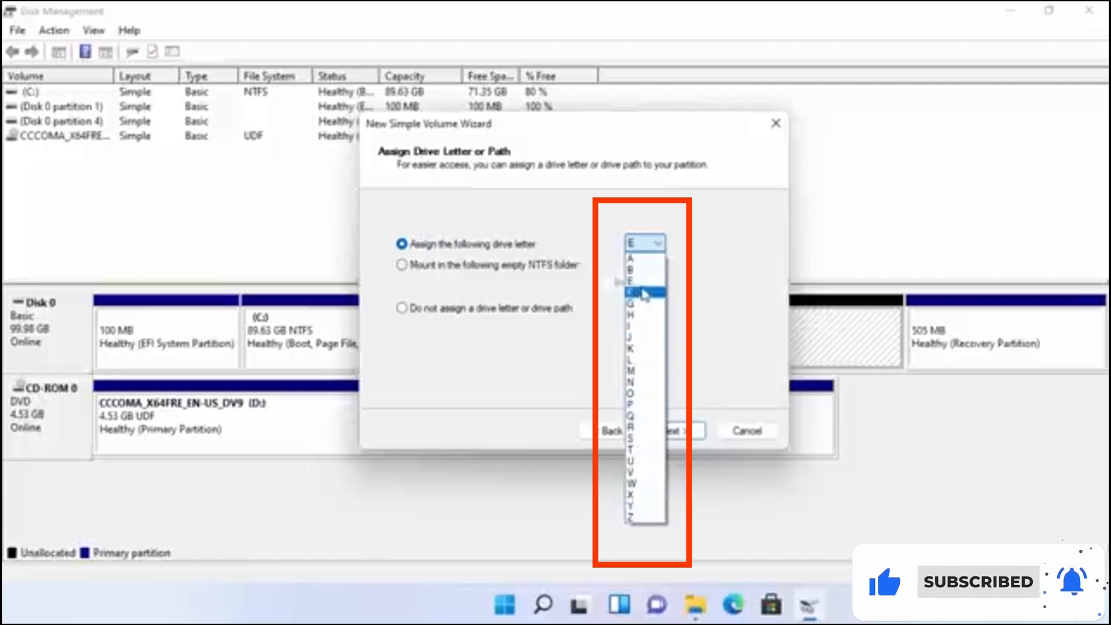
pyautogui.click(643, 282)
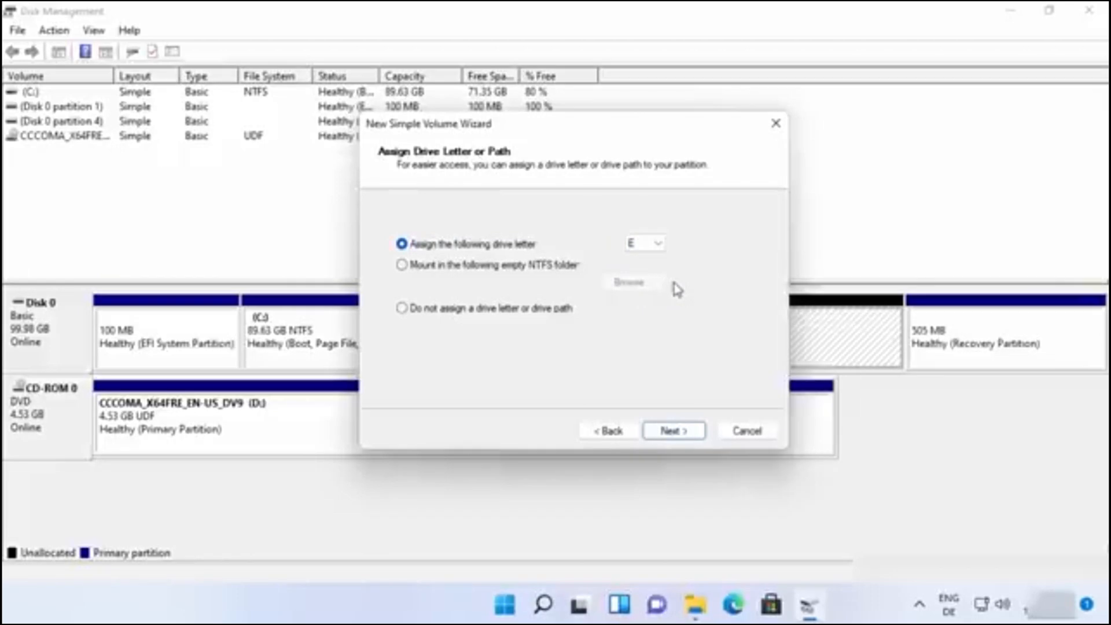
pyautogui.click(666, 434)
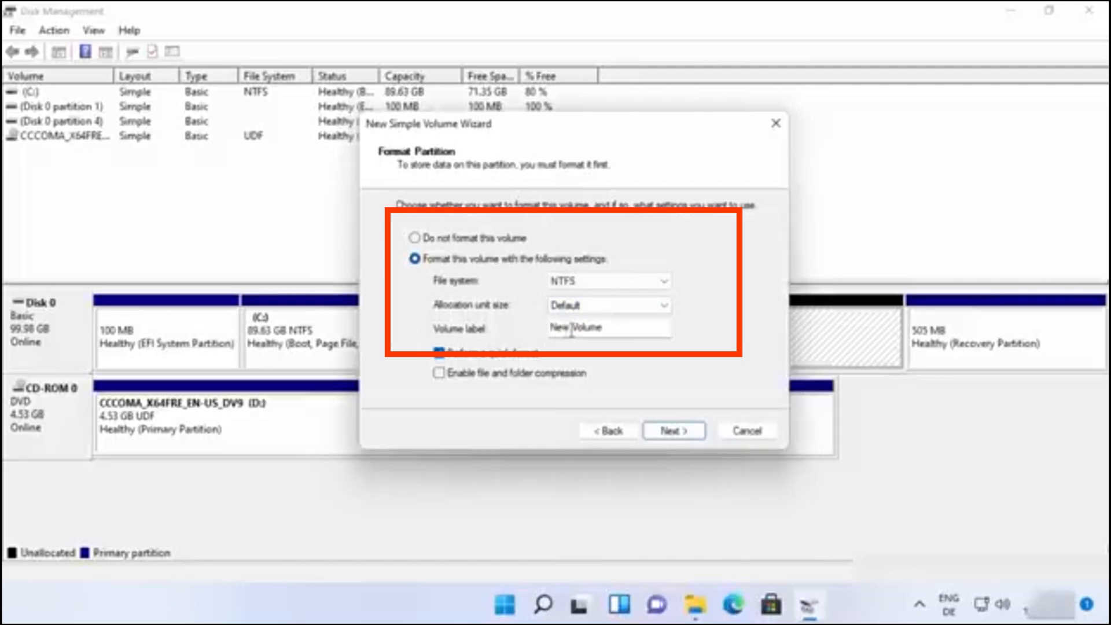
# Step: Finish creating the new NTFS volume with the label Data, and check it under This PC in File Explorer
pyautogui.doubleClick(603, 328)
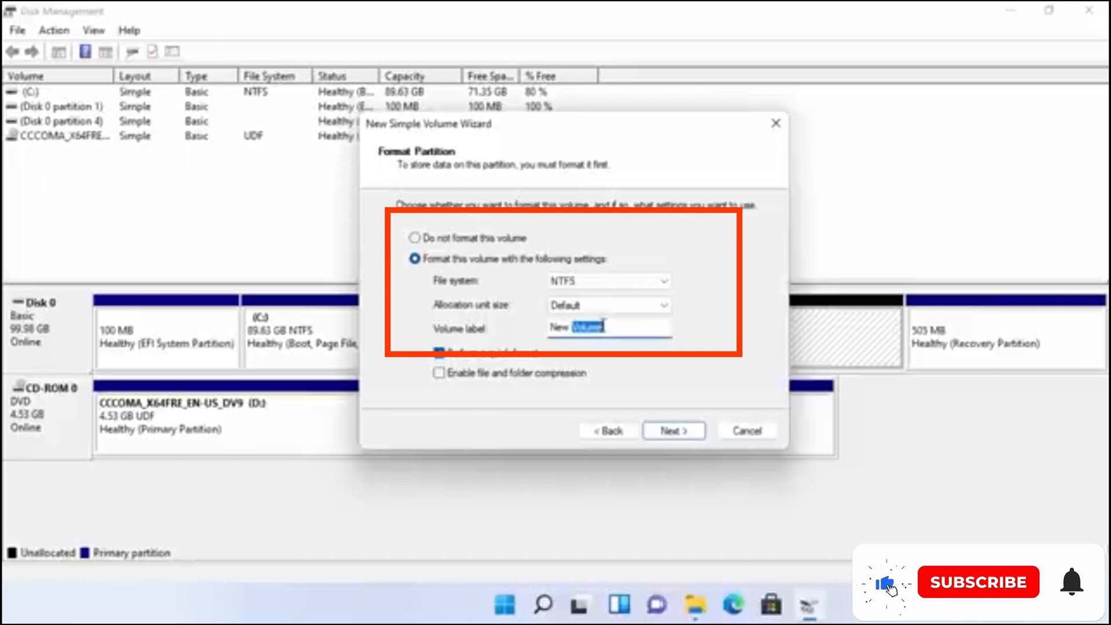
pyautogui.press('BackSpace')
pyautogui.press('BackSpace')
pyautogui.press('BackSpace')
pyautogui.press('BackSpace')
pyautogui.press('BackSpace')
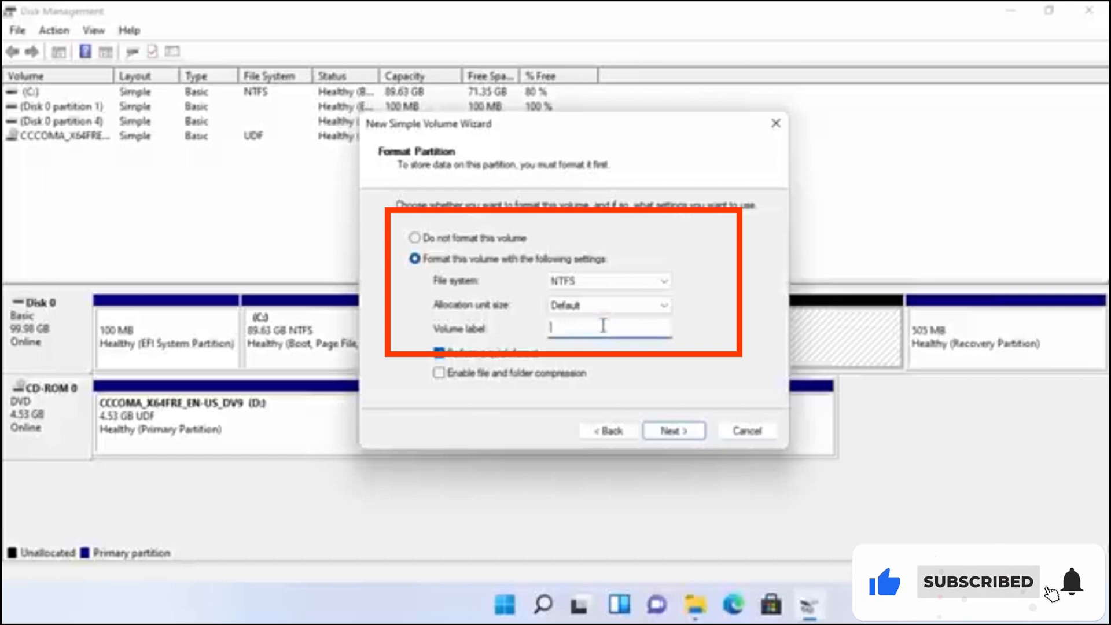
pyautogui.write('Data')
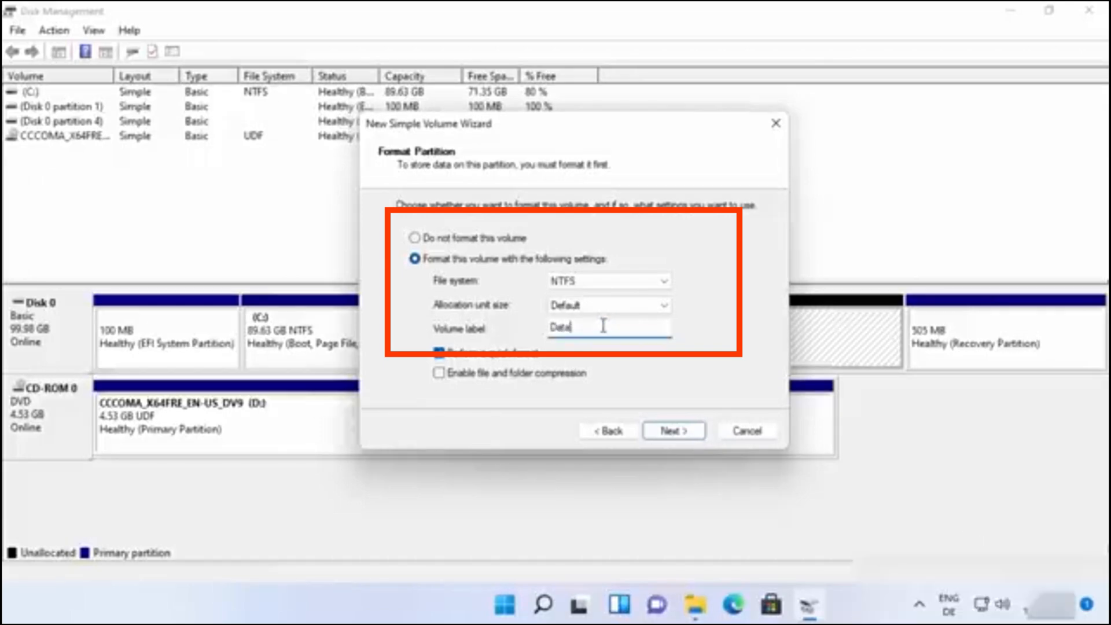
pyautogui.click(674, 431)
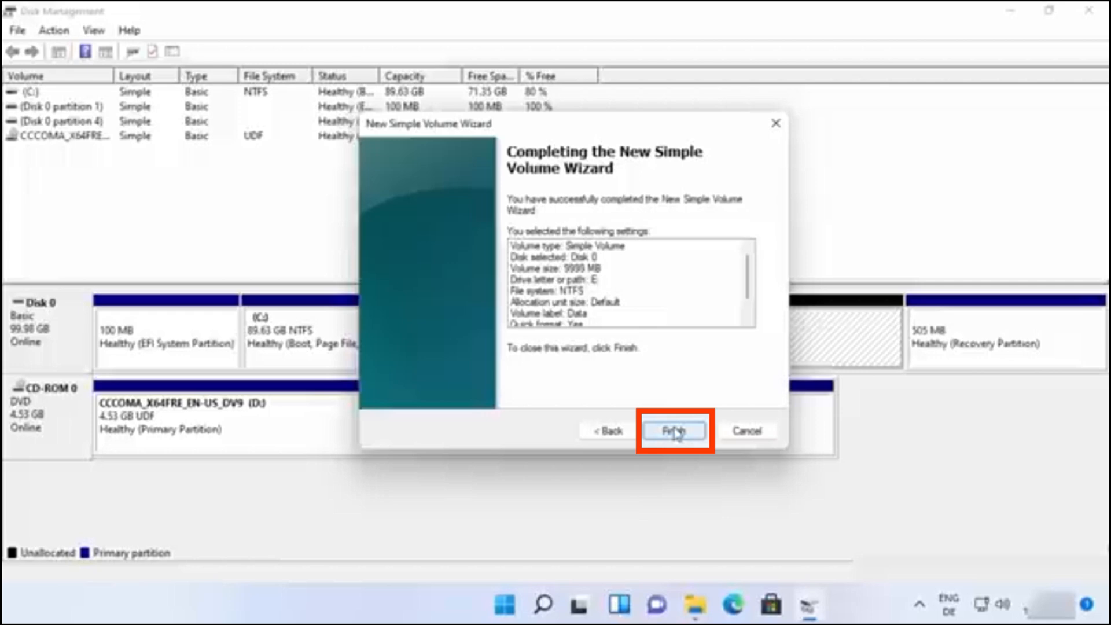
pyautogui.click(674, 432)
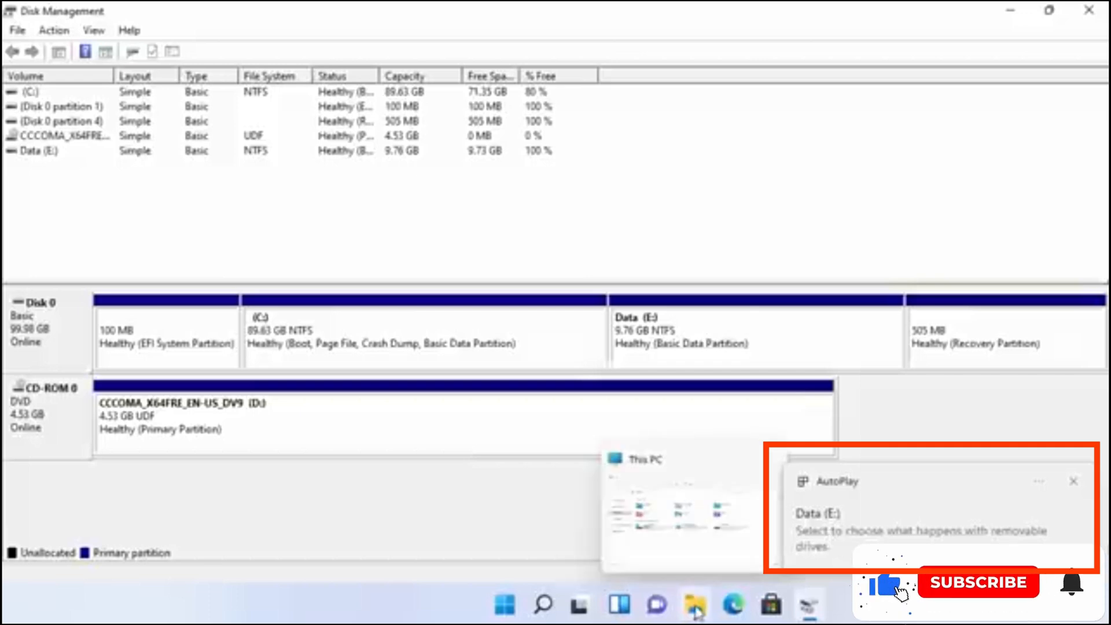
pyautogui.click(696, 607)
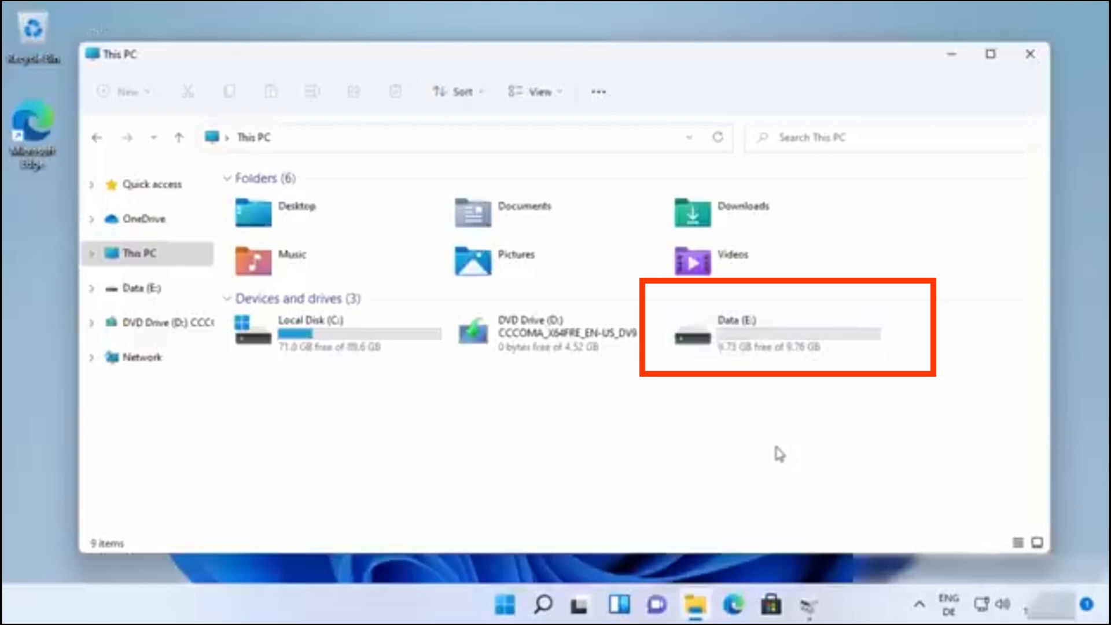
pyautogui.moveTo(767, 357)
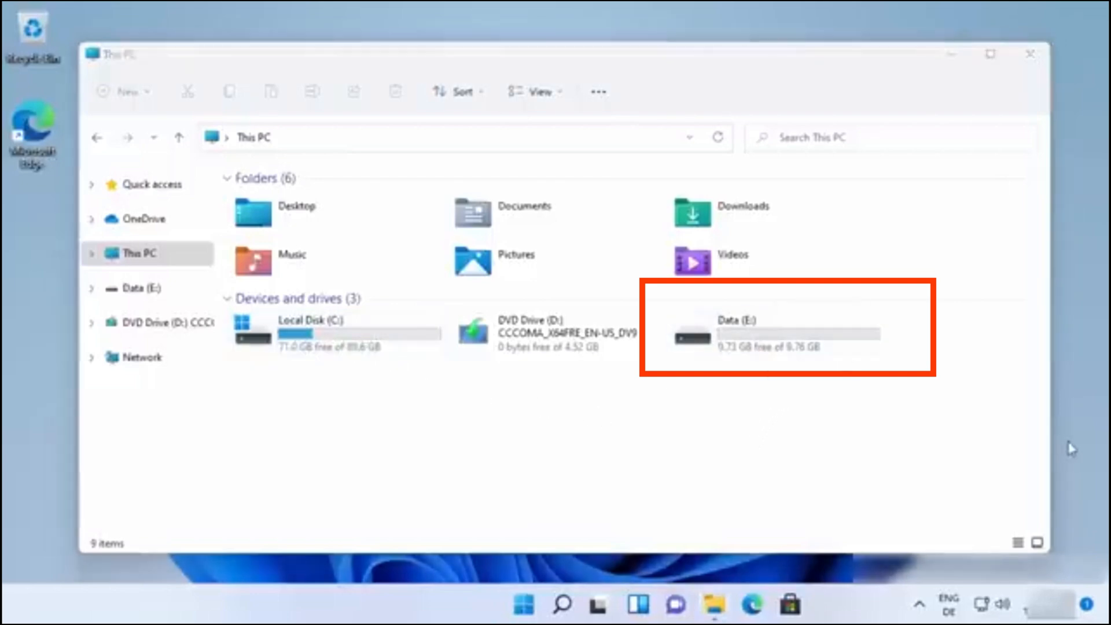
# Step: Open Computer Management for This PC in a maximized window and show Disk Management
pyautogui.click(158, 254)
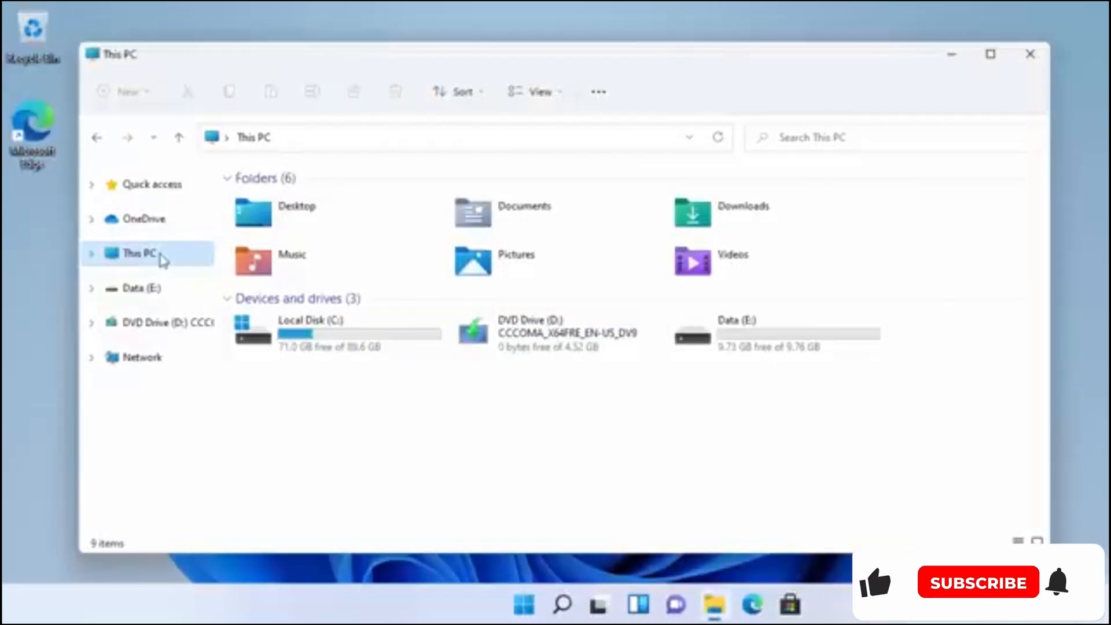
pyautogui.rightClick(162, 258)
pyautogui.click(260, 441)
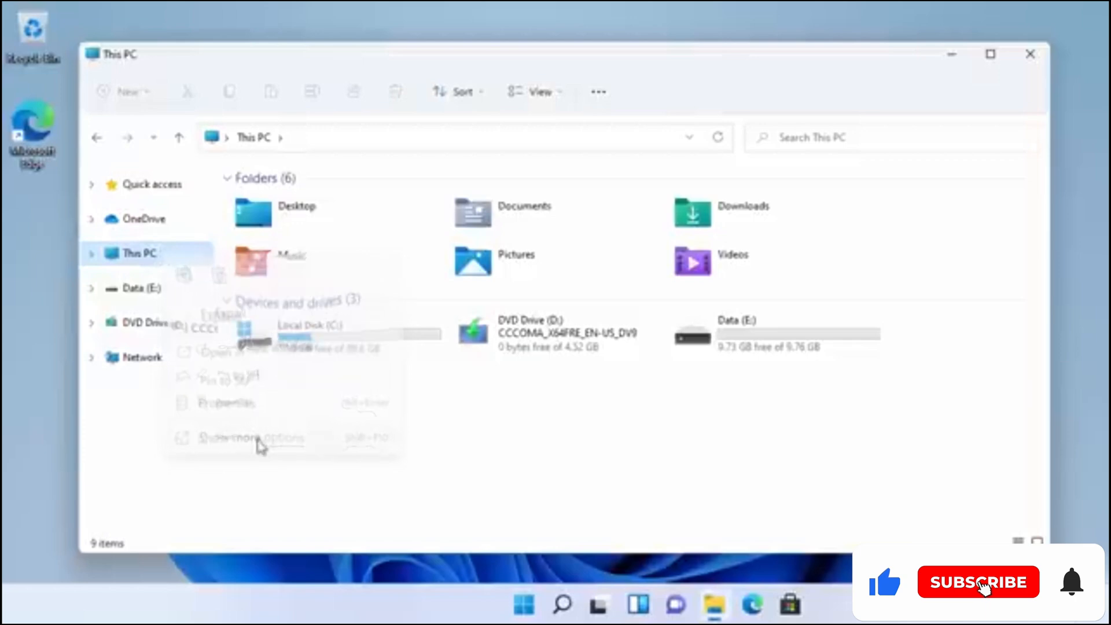
pyautogui.click(313, 254)
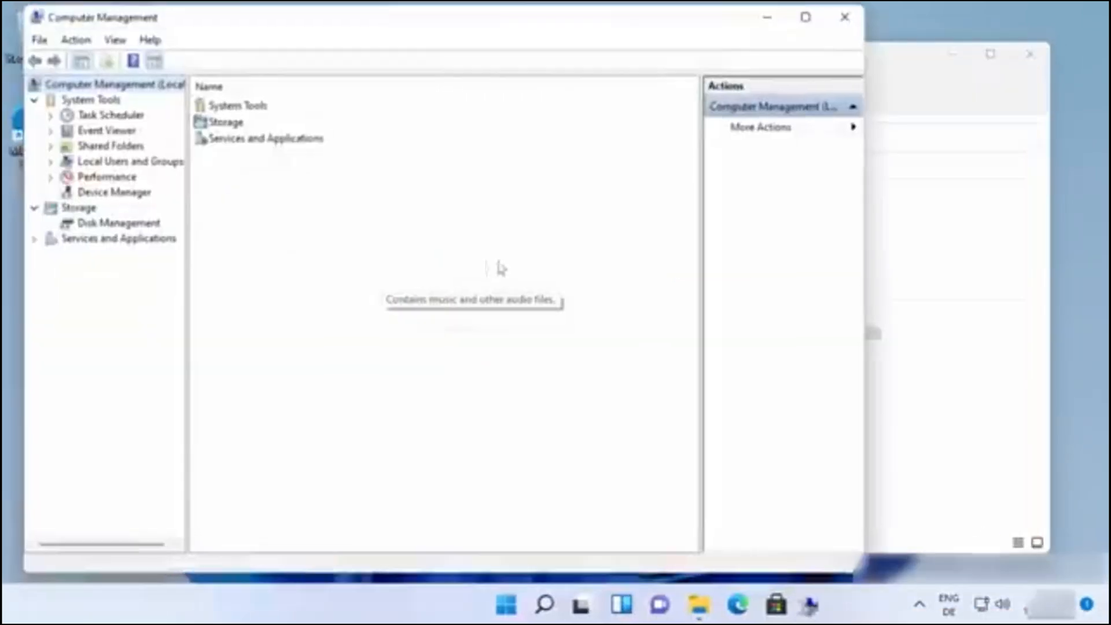
pyautogui.click(807, 17)
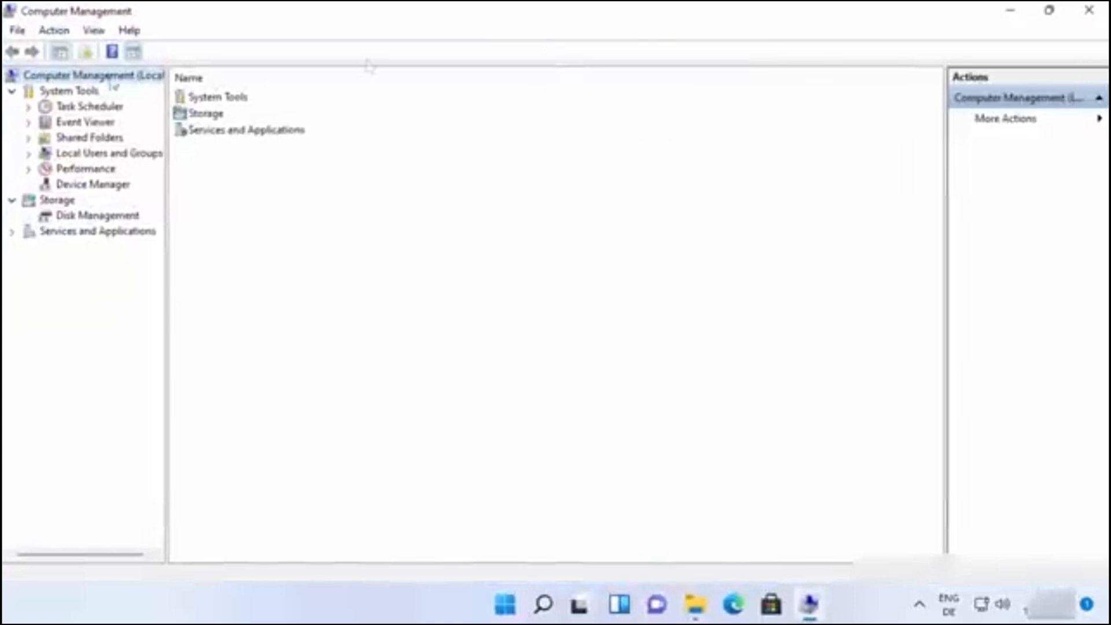
pyautogui.click(76, 217)
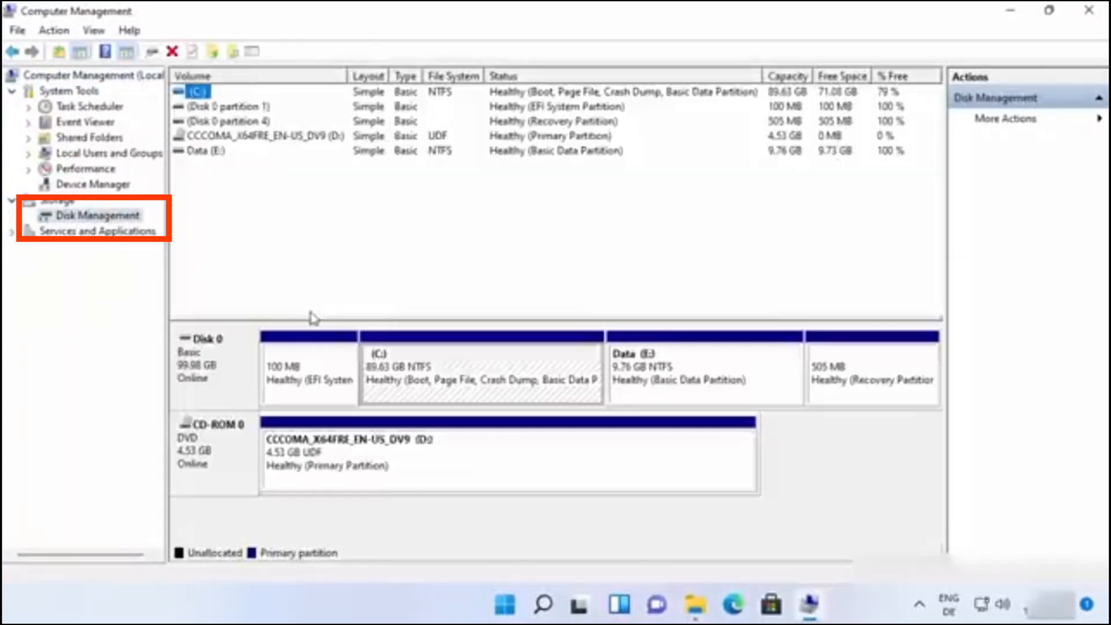
# Step: Delete the Data (E:) volume on Disk 0, accepting the loss of its data, and select the unallocated space
pyautogui.click(662, 379)
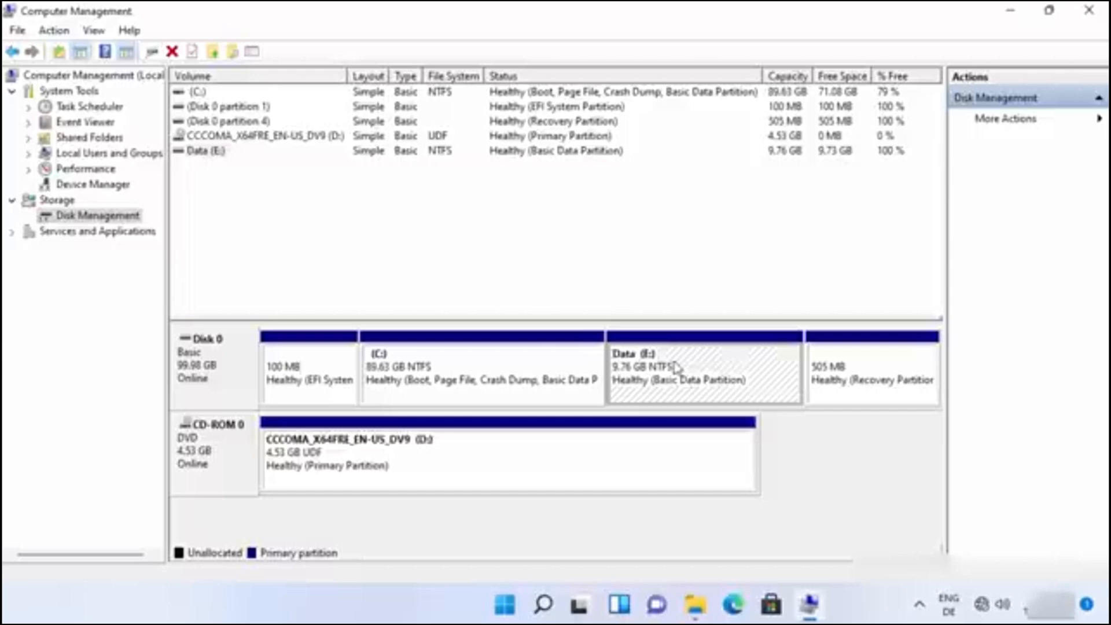
pyautogui.click(697, 366)
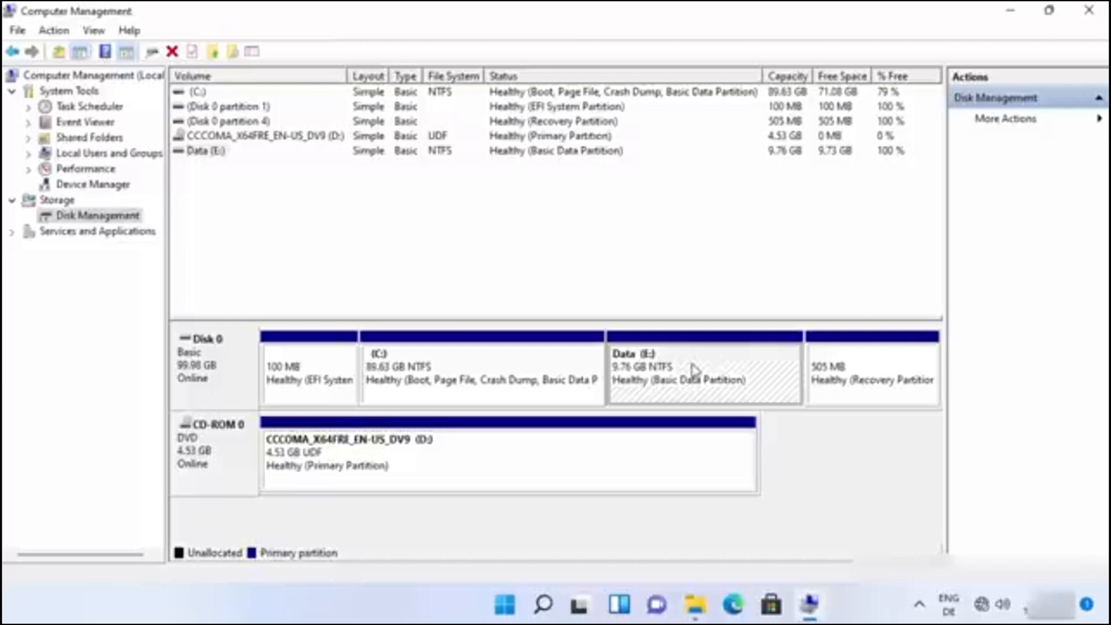
pyautogui.rightClick(693, 369)
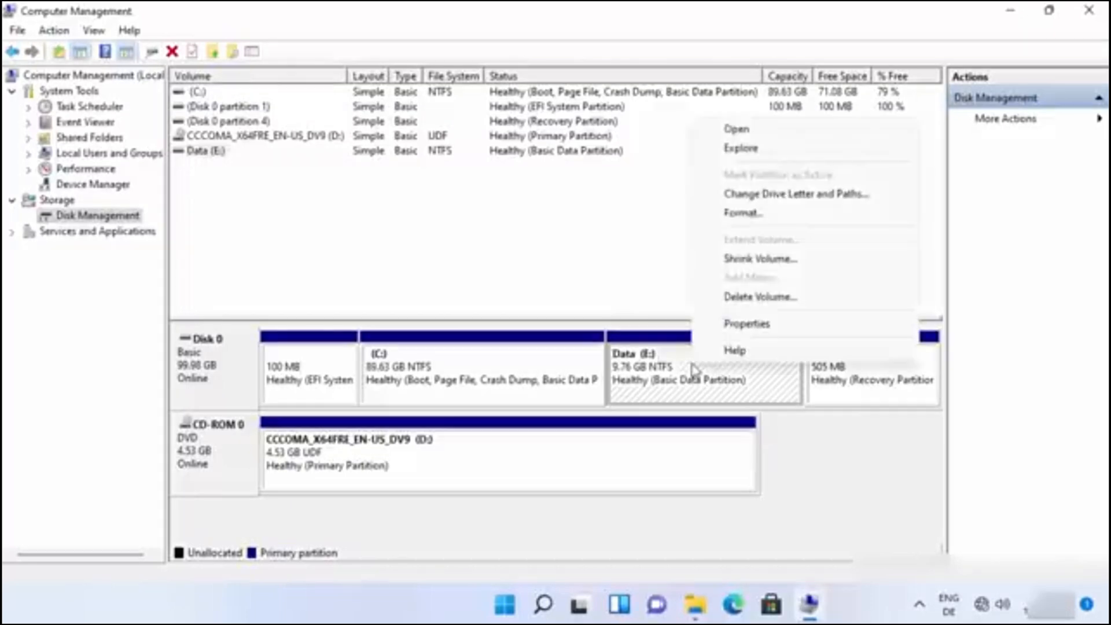
pyautogui.click(746, 297)
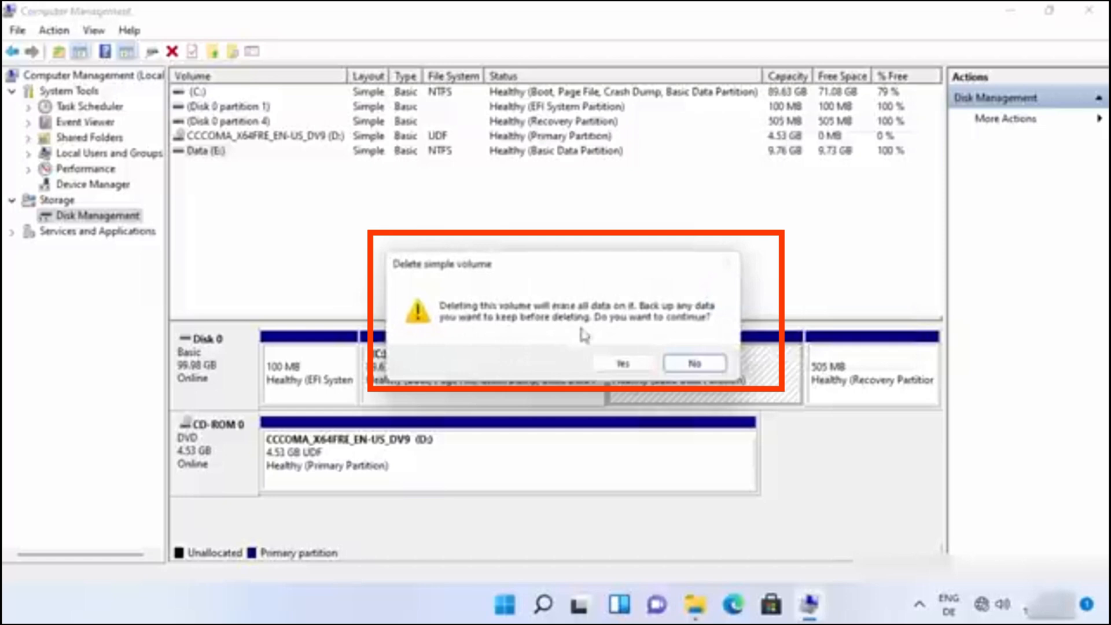
pyautogui.click(621, 364)
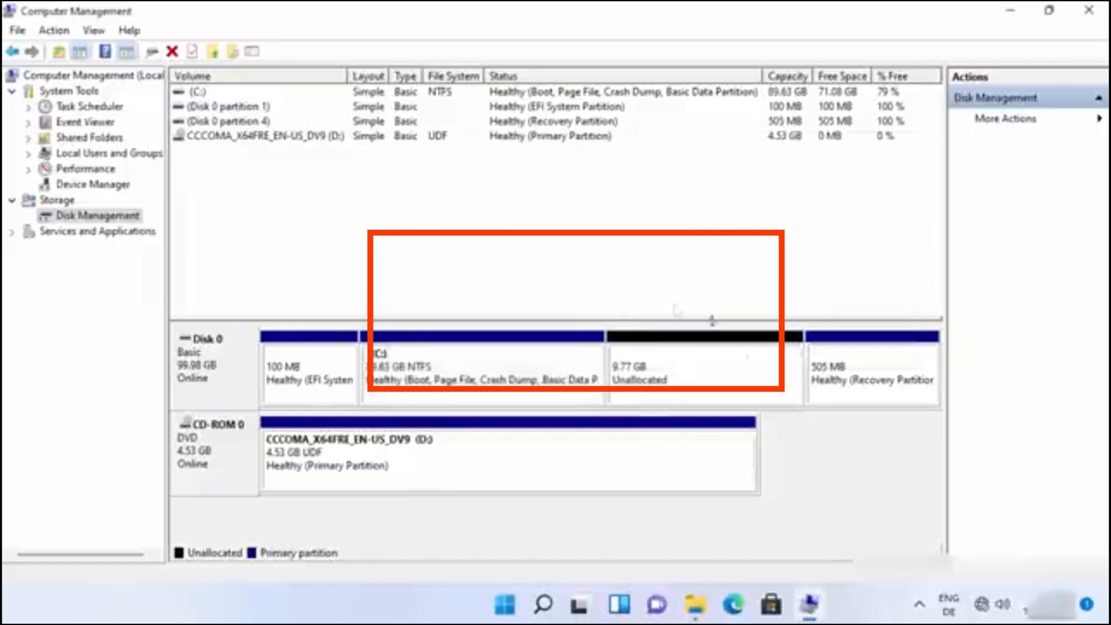
pyautogui.click(668, 369)
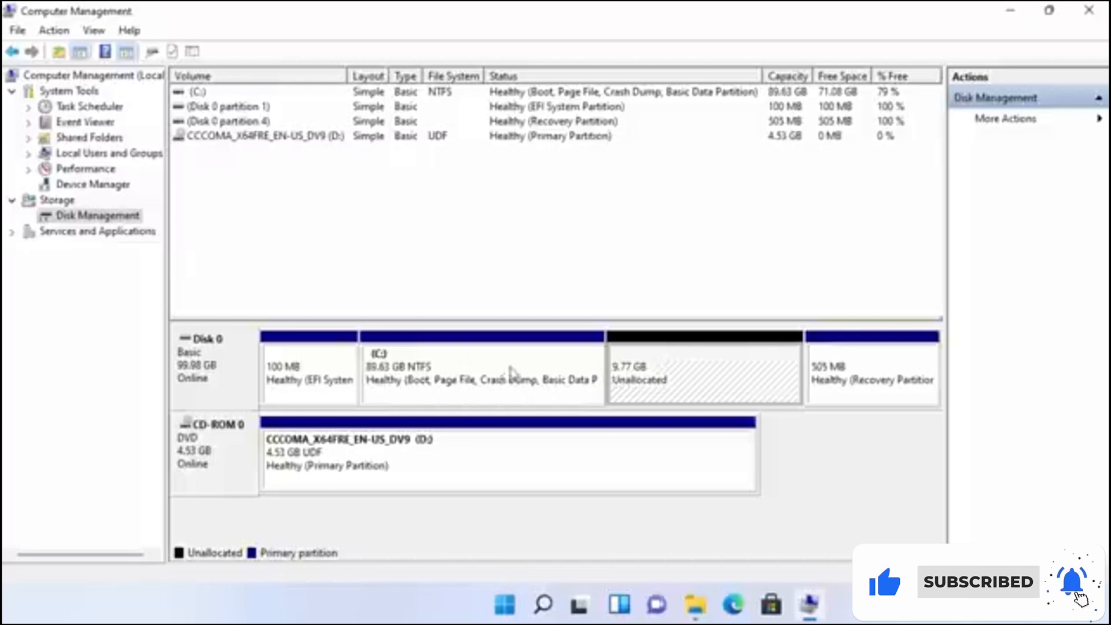
# Step: Extend the C: volume with the full 9999 MB of unallocated space on Disk 0
pyautogui.click(509, 373)
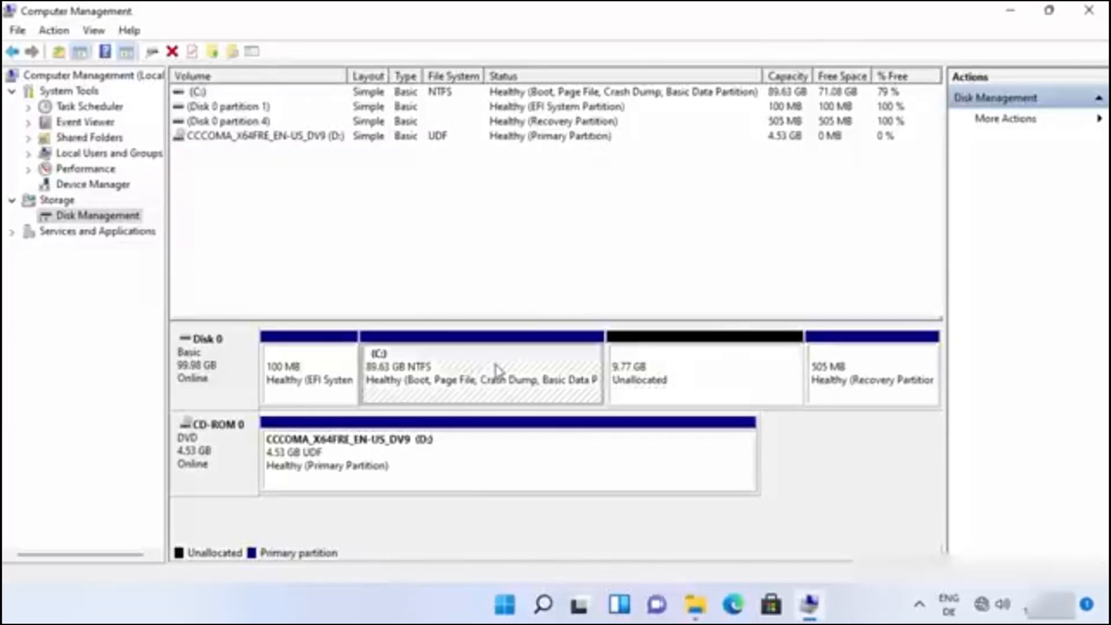
pyautogui.rightClick(497, 370)
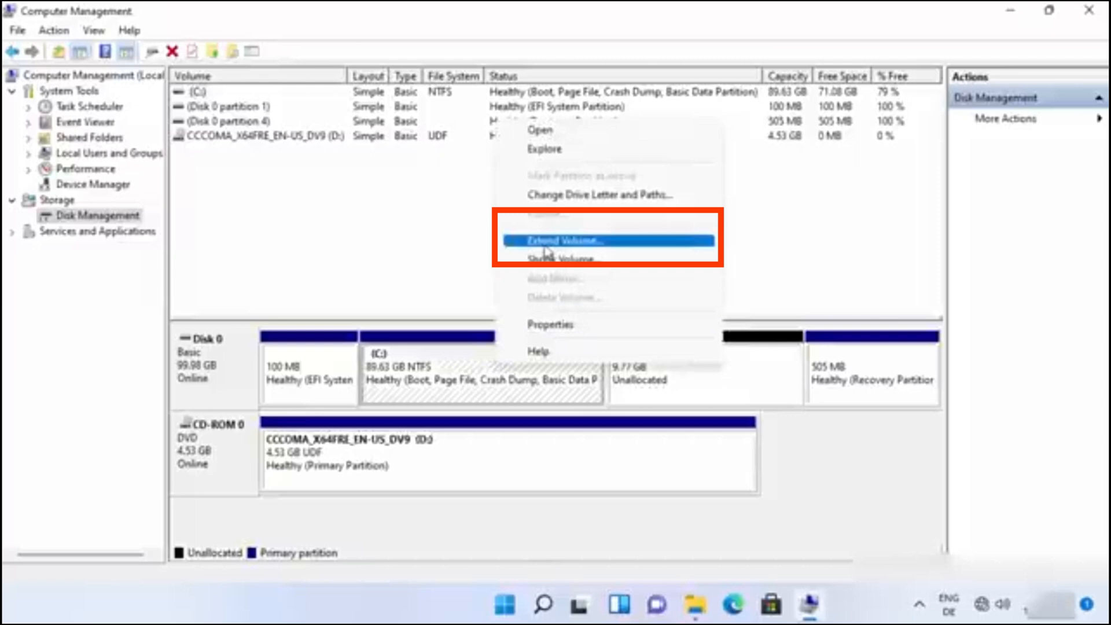
pyautogui.click(577, 247)
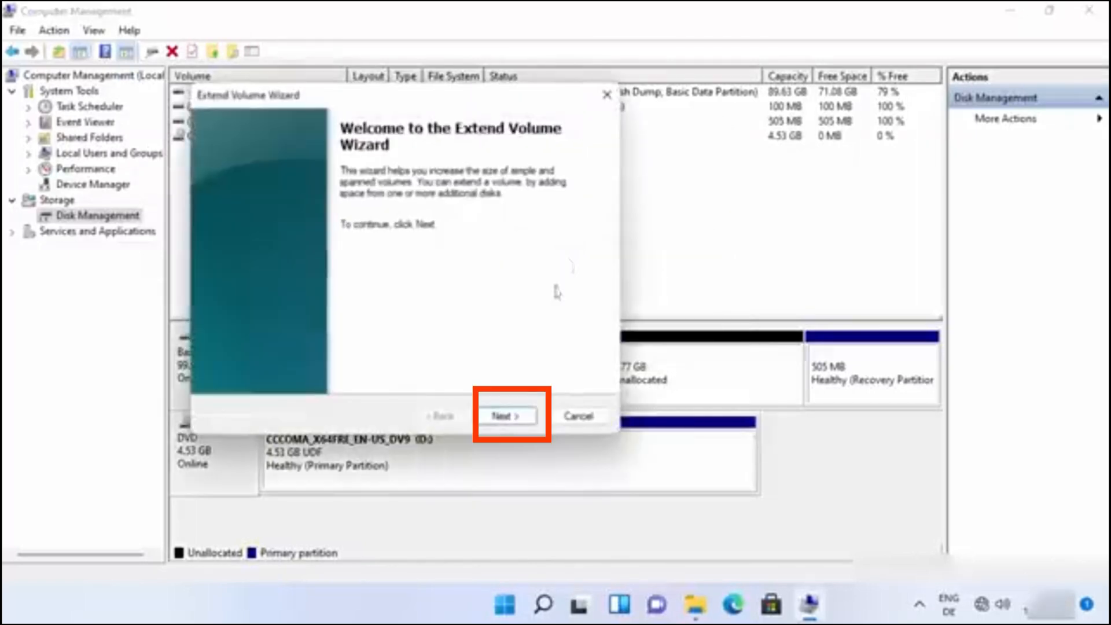
pyautogui.click(506, 416)
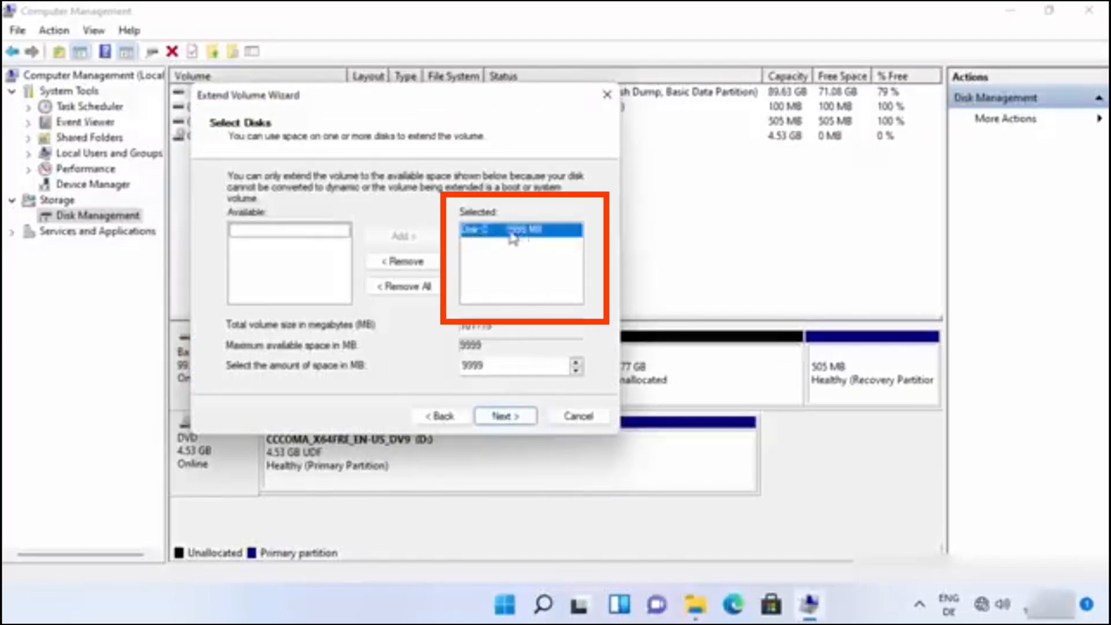
pyautogui.moveTo(489, 93); pyautogui.dragTo(431, 100)
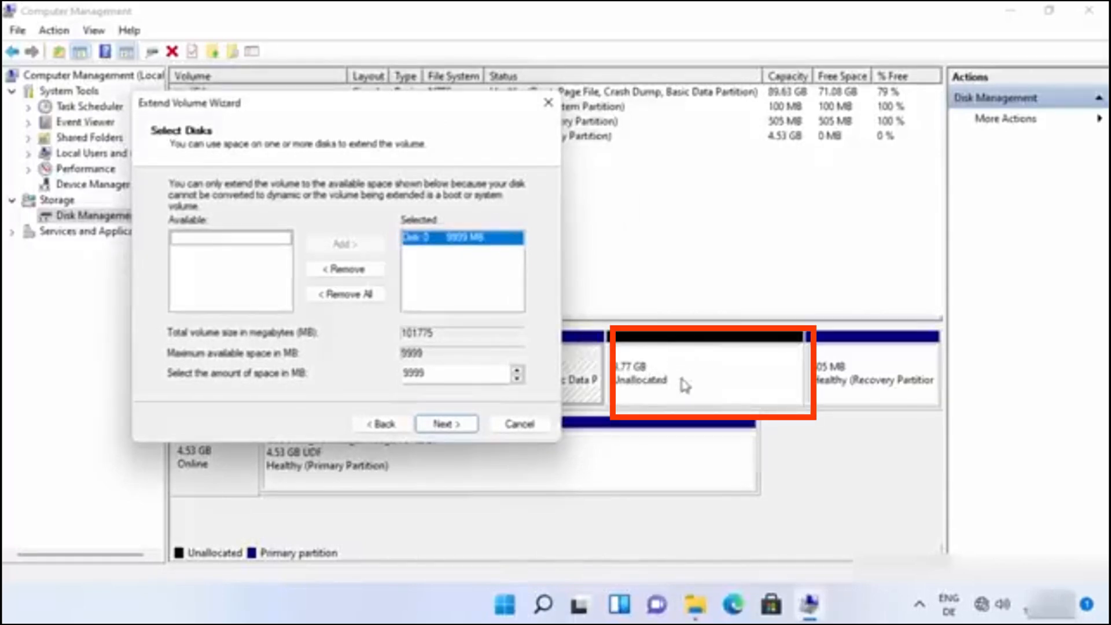
pyautogui.moveTo(380, 115); pyautogui.dragTo(515, 121)
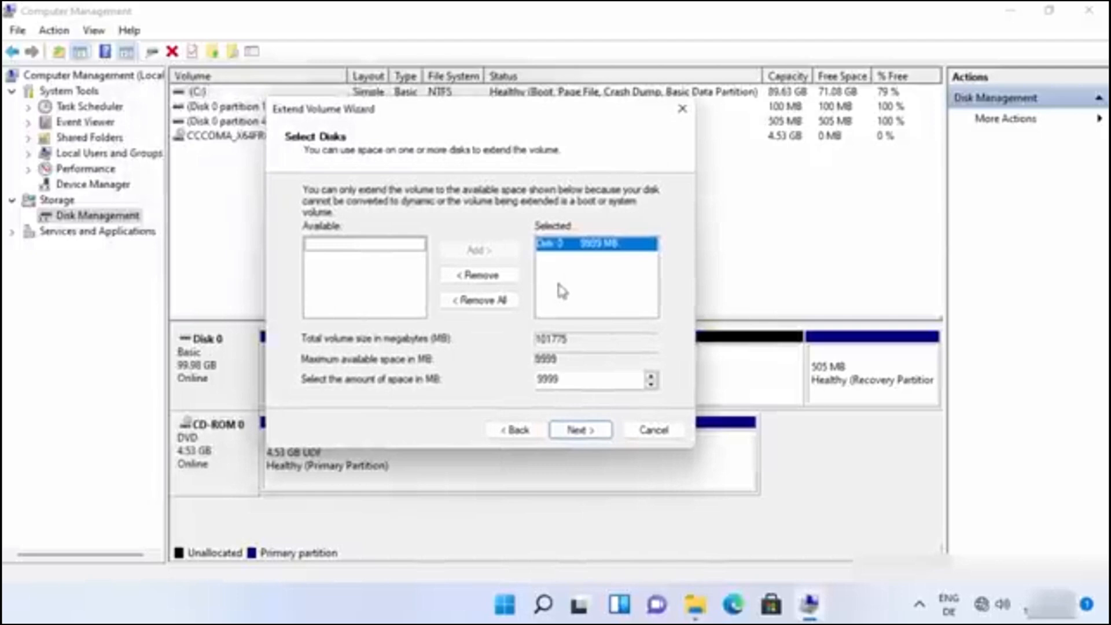
pyautogui.click(577, 430)
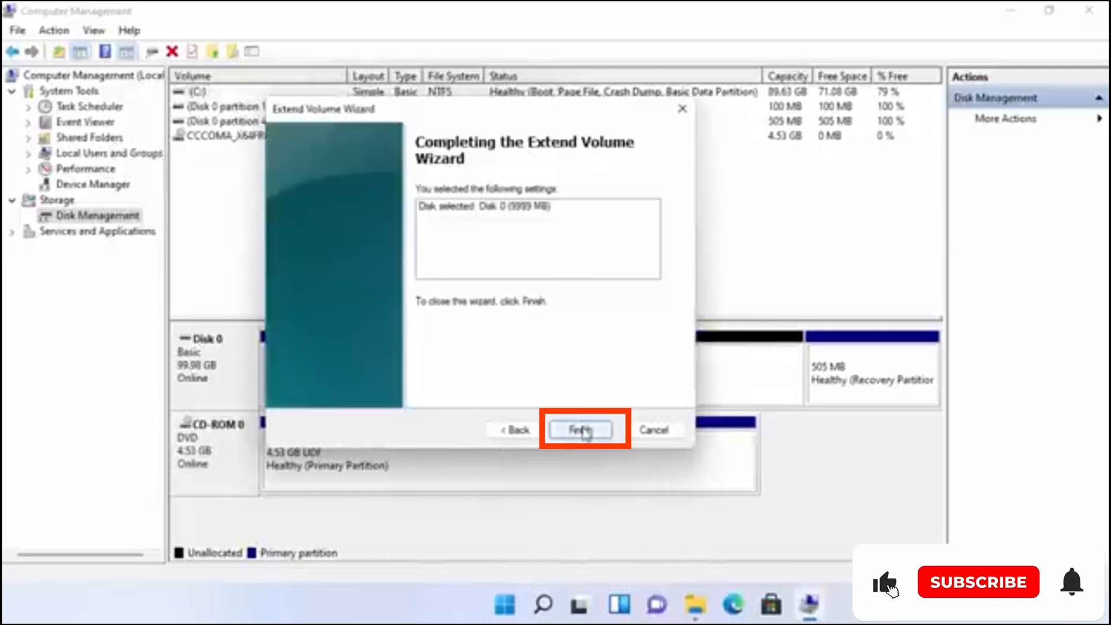
pyautogui.click(586, 431)
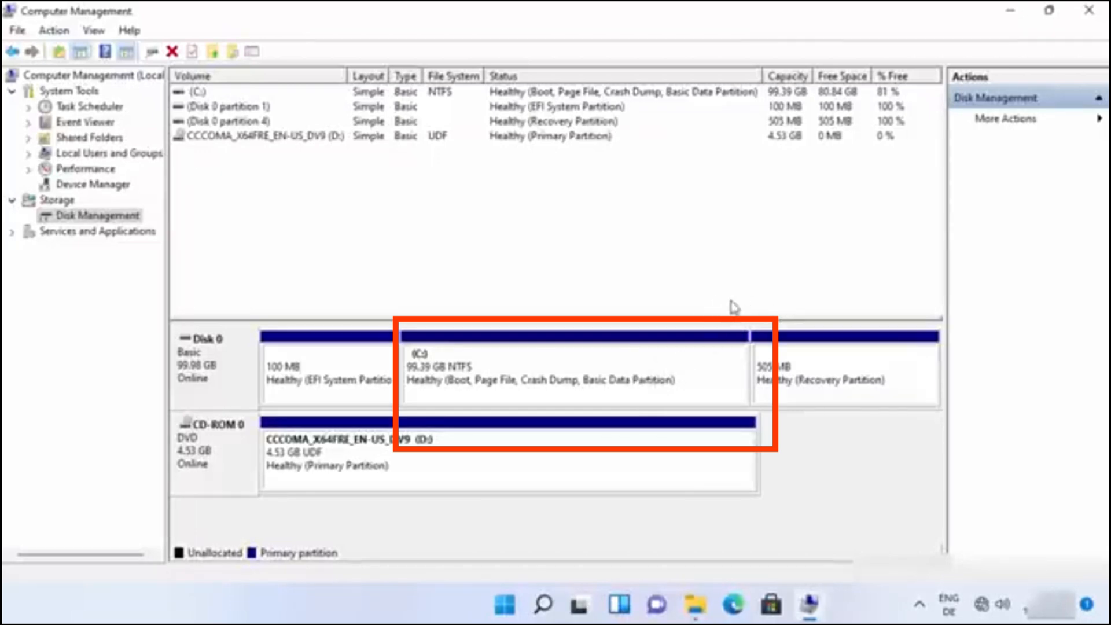
# Step: Minimize Computer Management and check the remaining drives under This PC in File Explorer
pyautogui.click(1014, 17)
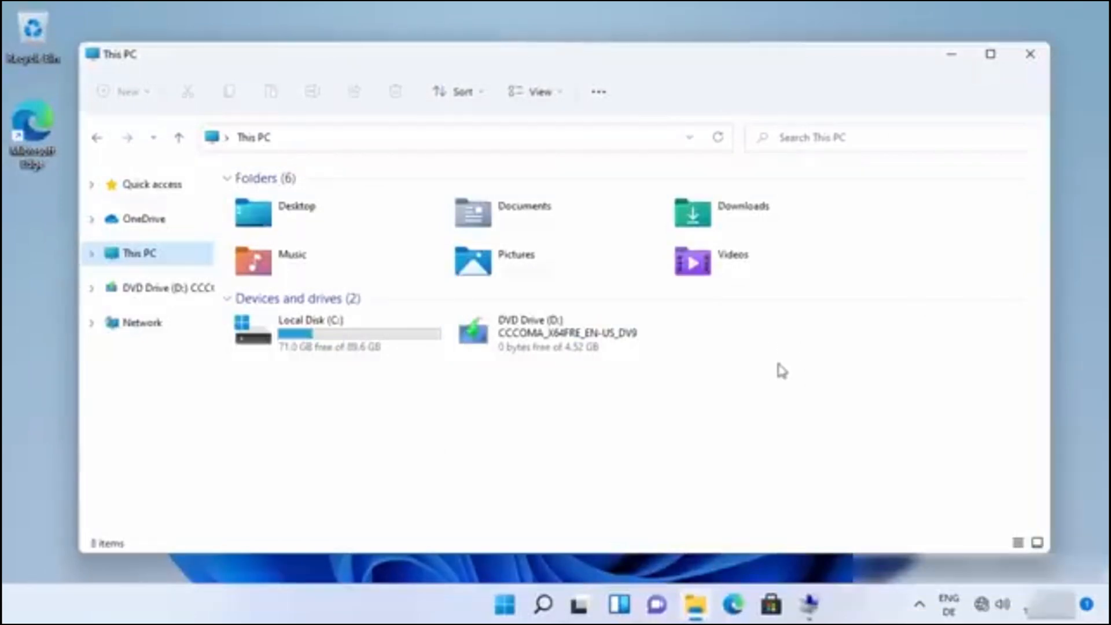
pyautogui.click(778, 364)
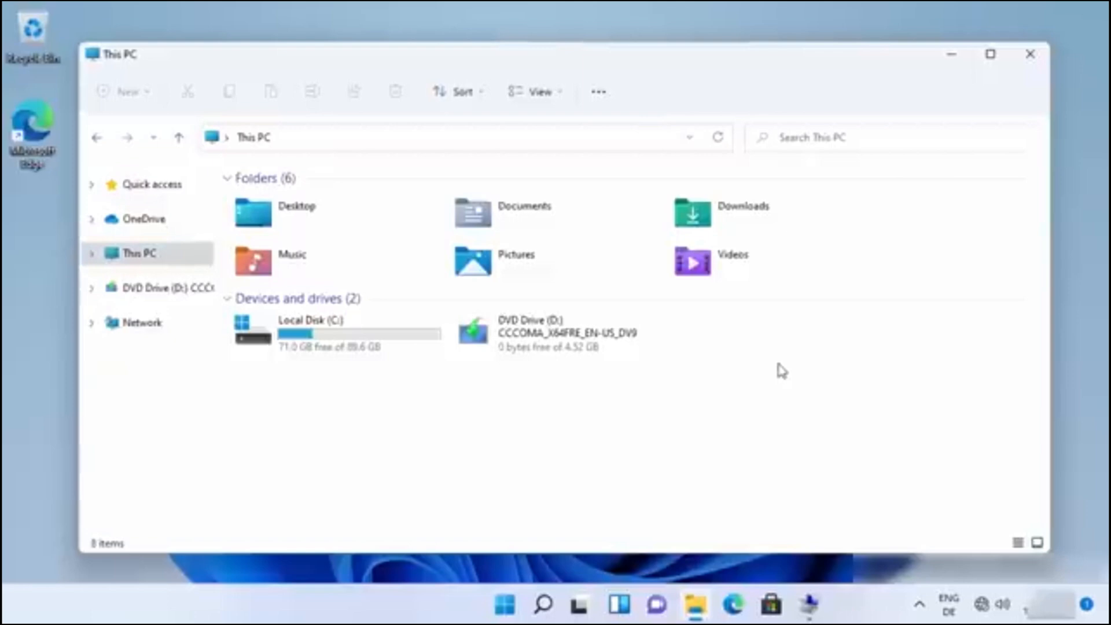